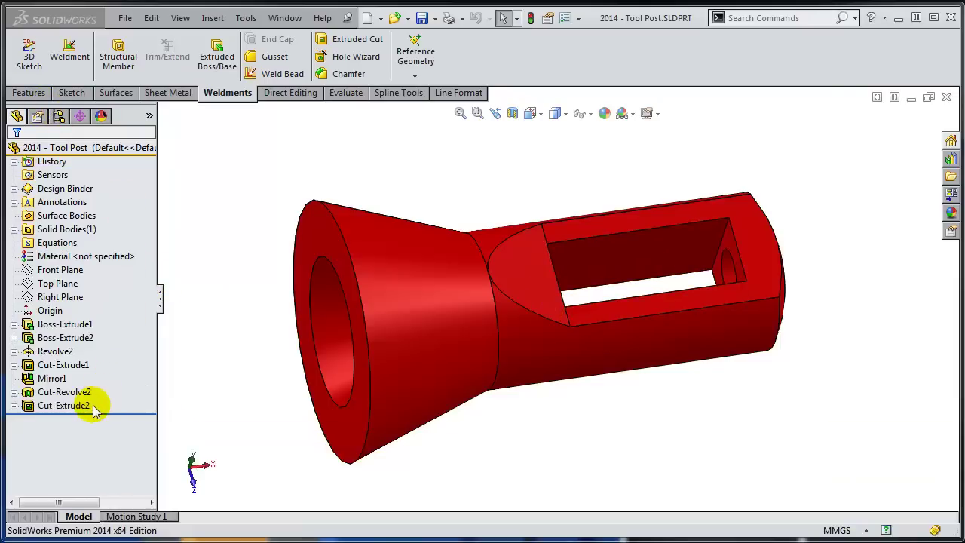
Step: Highlight Boss-Extrude1, Boss-Extrude2 and Revolve2 in the tree to compare the geometry each creates
middle_click_drag(317, 329, 385, 321)
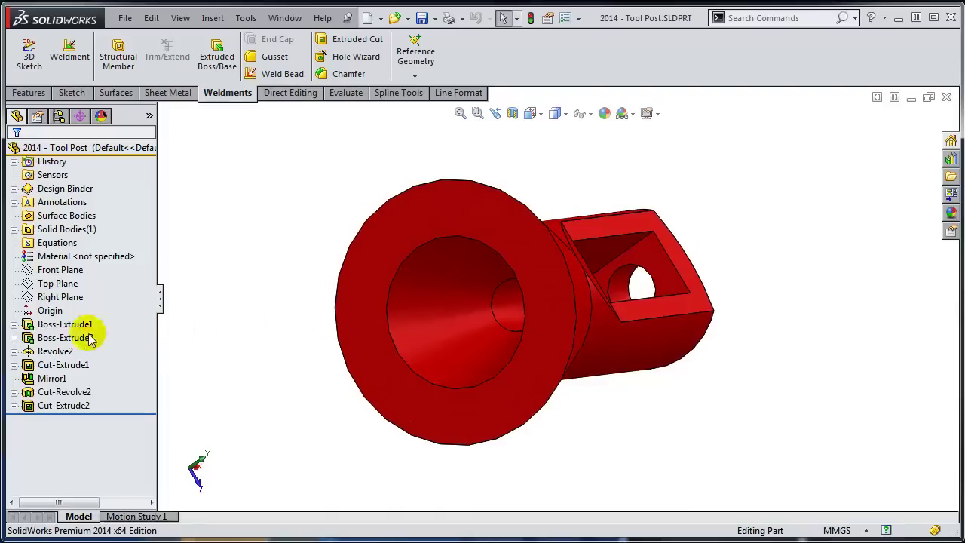
left_click(79, 339)
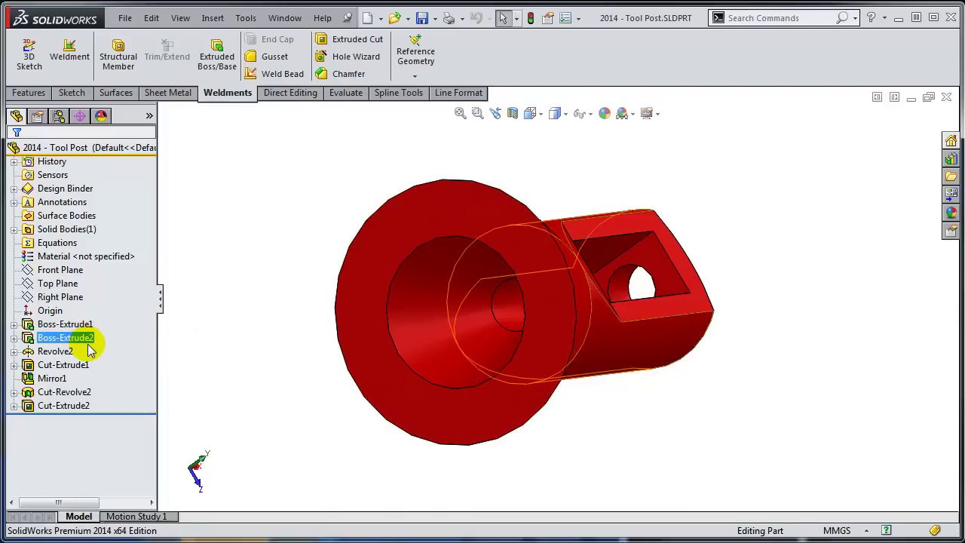
left_click(75, 326)
left_click(61, 355)
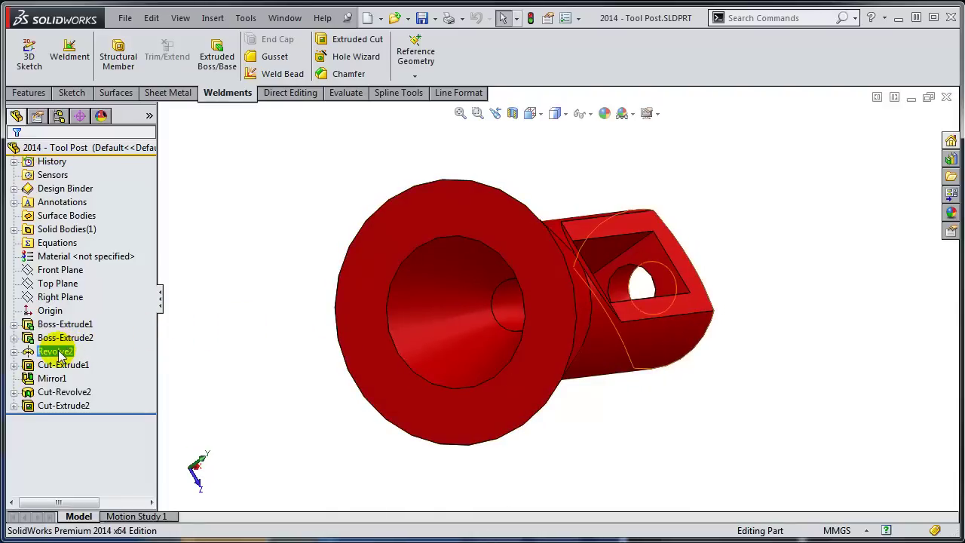
left_click(75, 325)
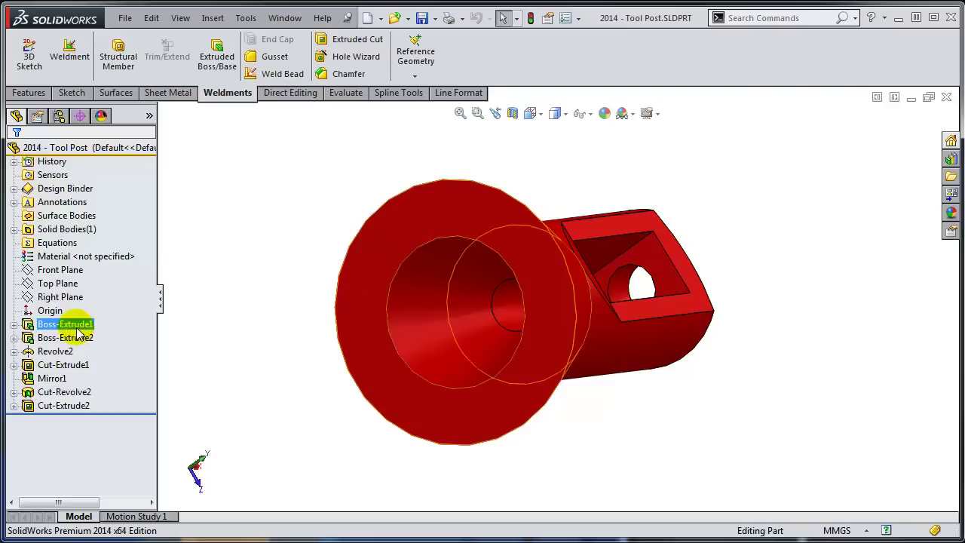
left_click(71, 355)
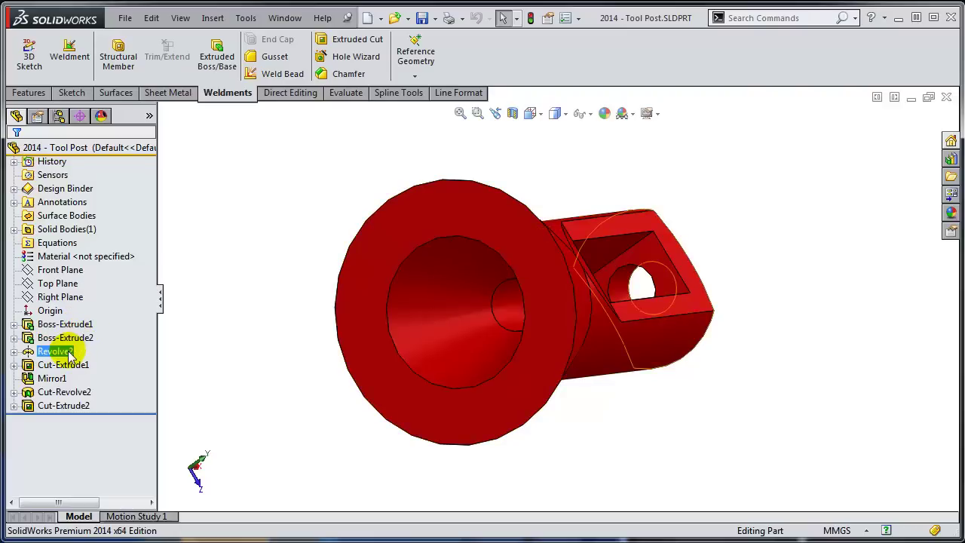
left_click(72, 338)
left_click(67, 354)
left_click(286, 345)
middle_click_drag(759, 325, 722, 376)
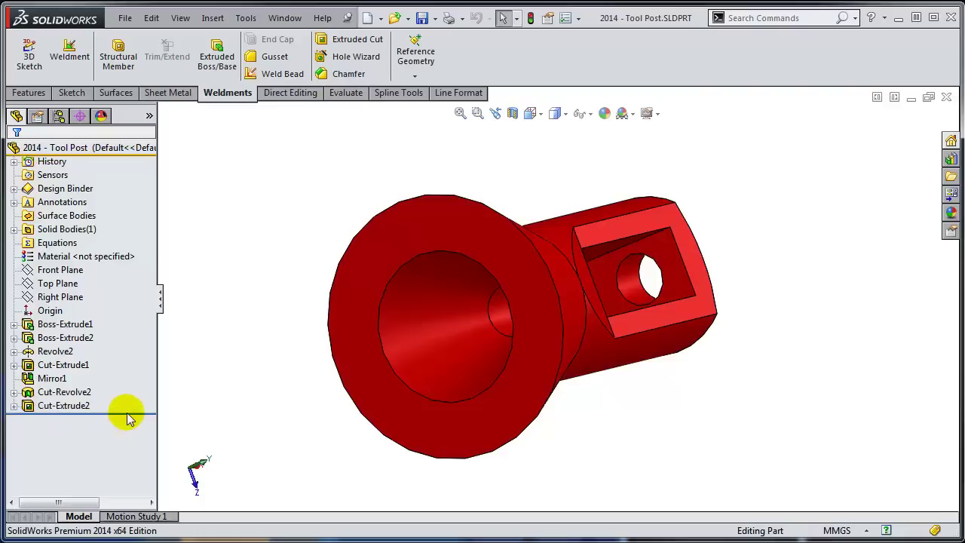
Step: Roll the part back to only the Boss-Extrude1 cone, then forward to add Boss-Extrude2's cylinder
left_click_drag(141, 417, 138, 336)
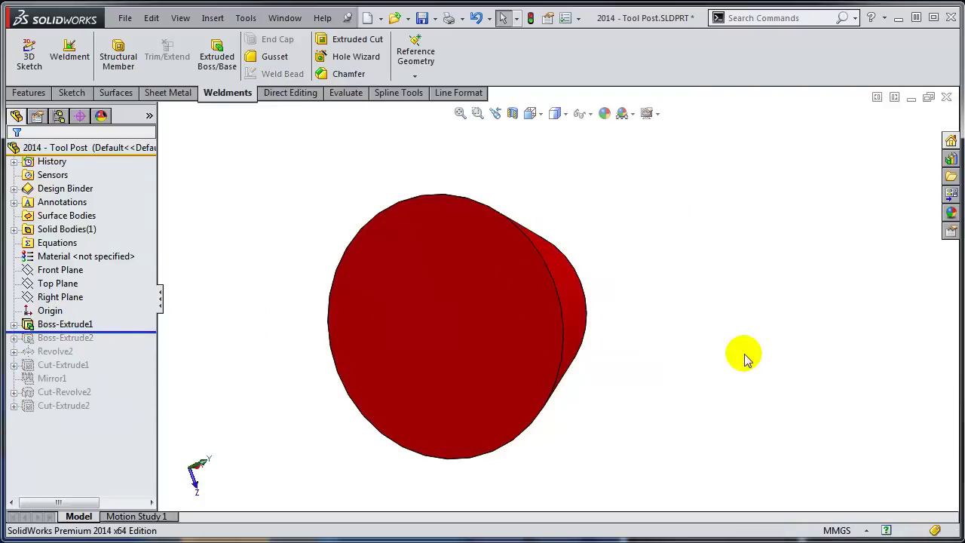
middle_click_drag(657, 372, 628, 288)
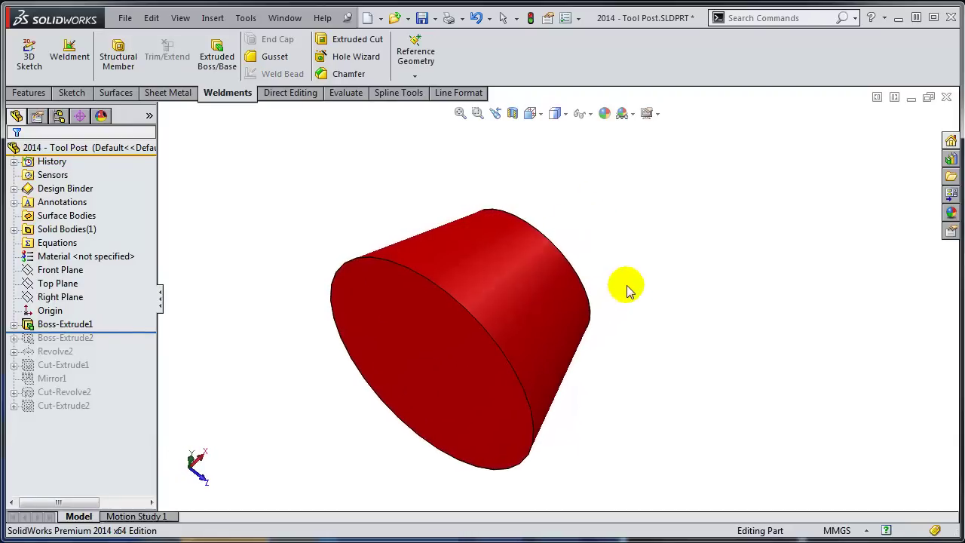
left_click(83, 330)
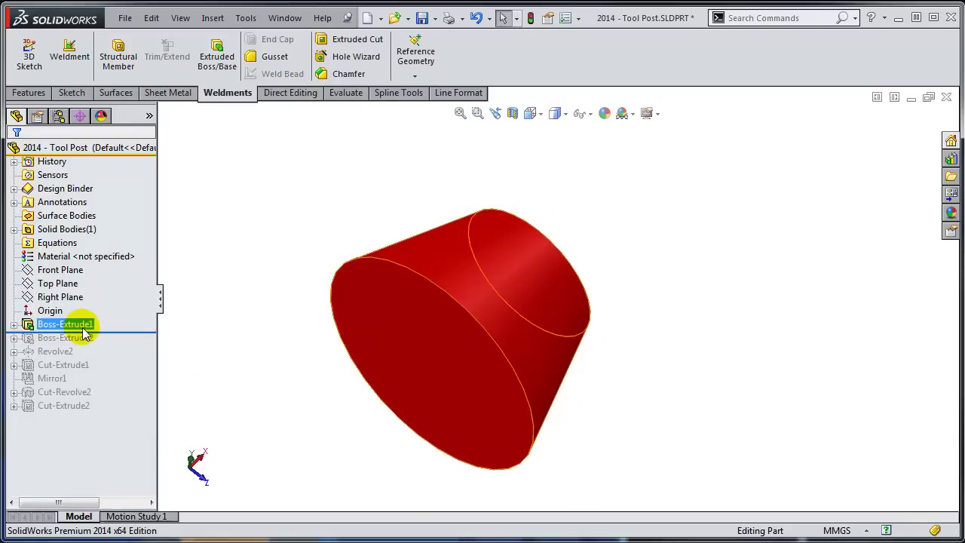
key("Escape")
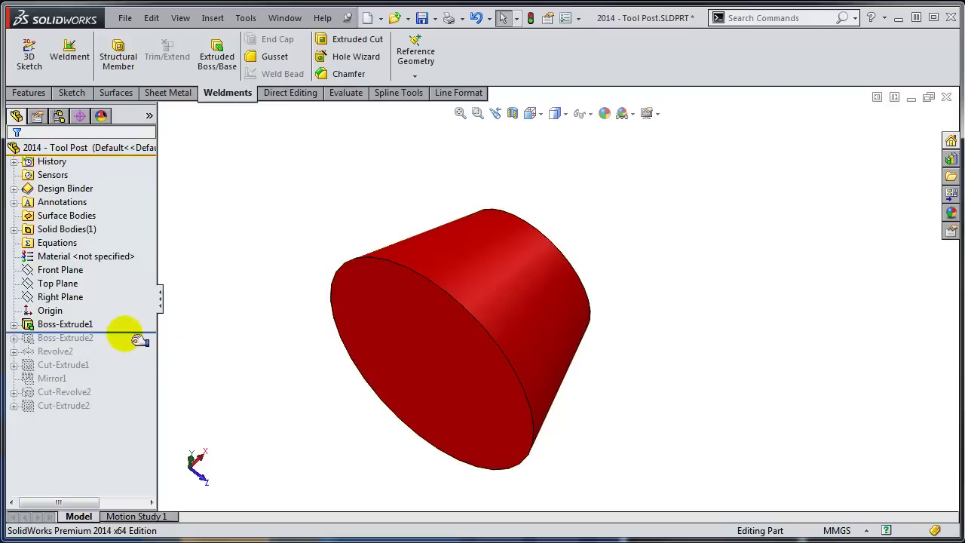
left_click_drag(136, 340, 136, 349)
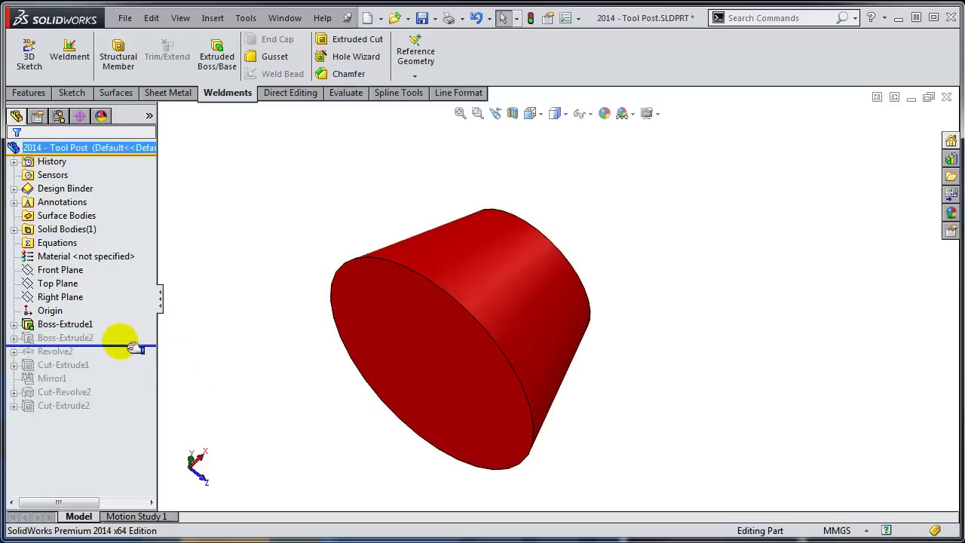
middle_click_drag(802, 362, 668, 387)
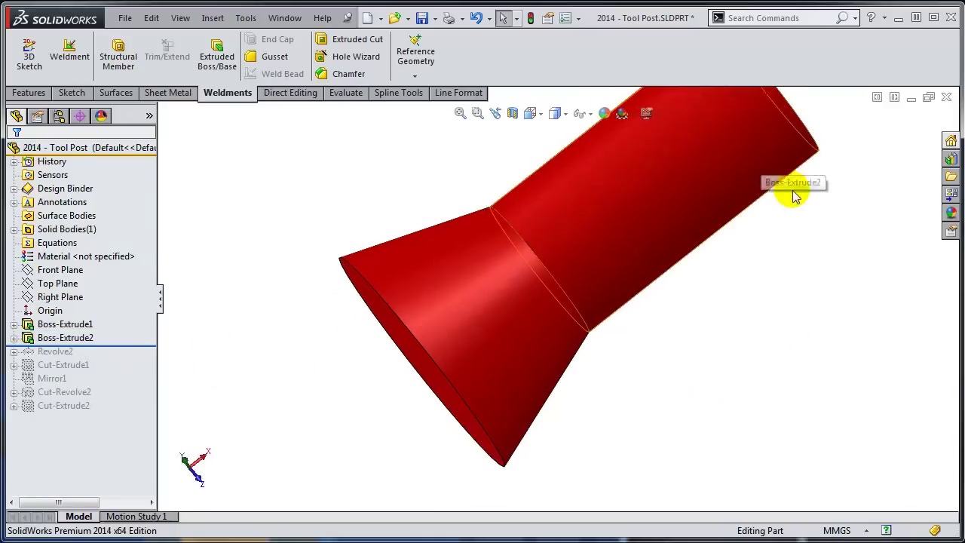
key("f")
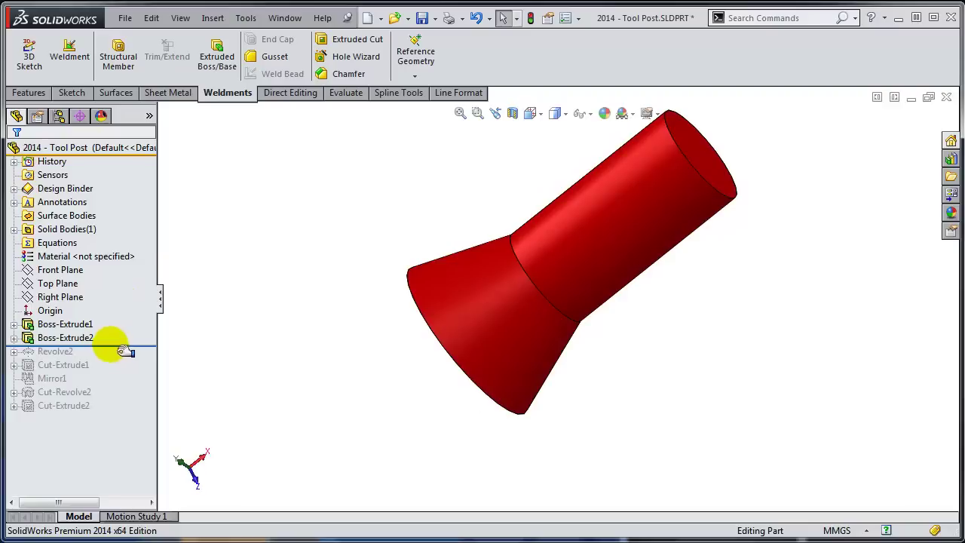
Step: Roll forward to include Revolve2 and inspect the cylinder's rounded end
left_click_drag(122, 352, 108, 359)
scroll(678, 184, "down", 3)
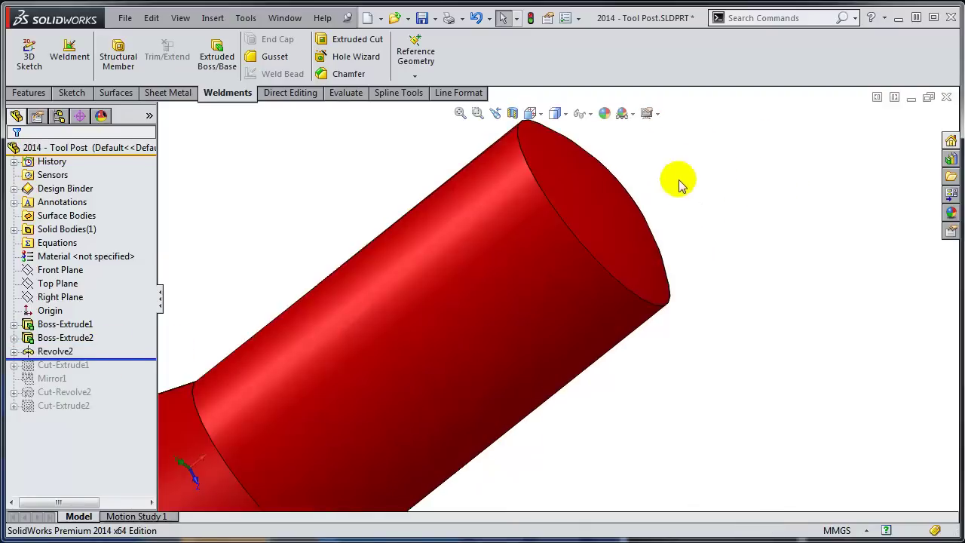
left_click(609, 207)
middle_click_drag(736, 345, 836, 308)
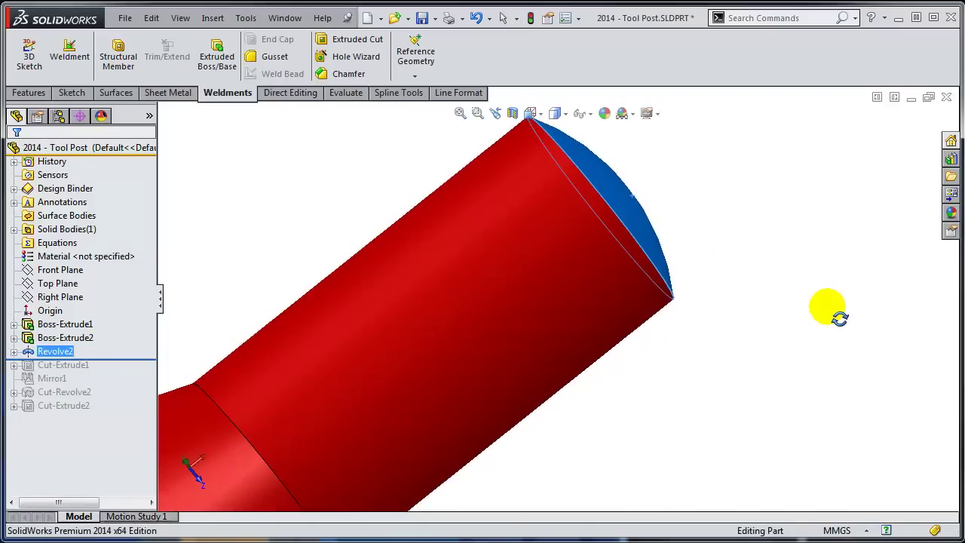
scroll(634, 386, "up", 2)
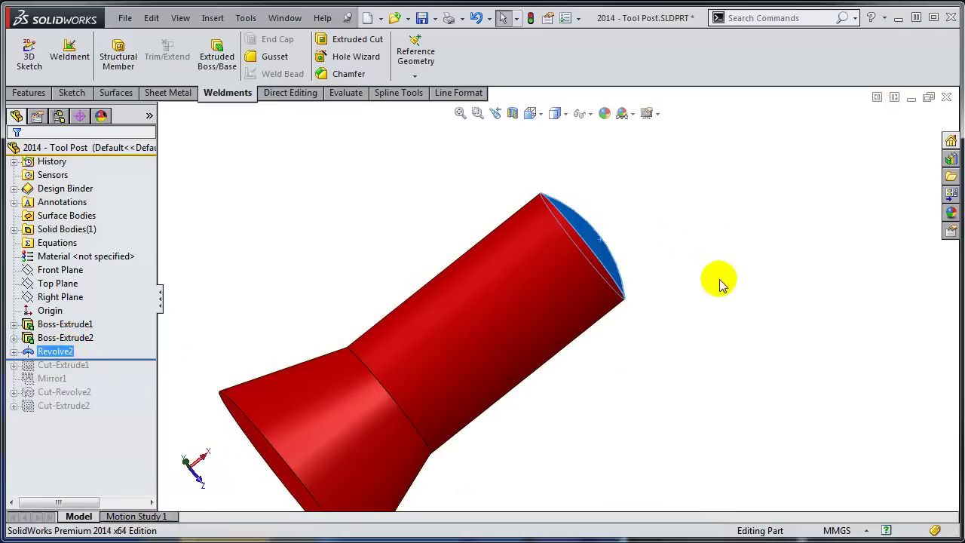
left_click(569, 399)
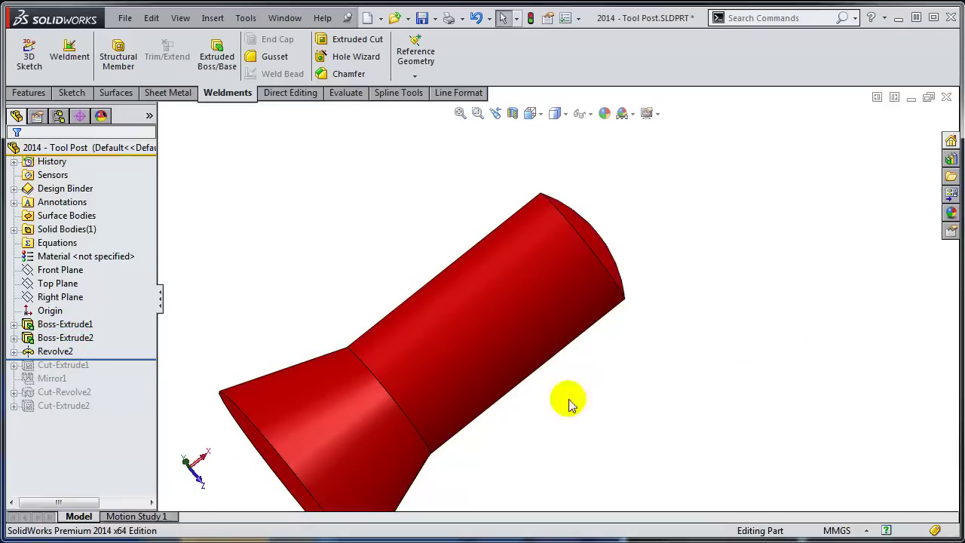
middle_click_drag(566, 399, 448, 317)
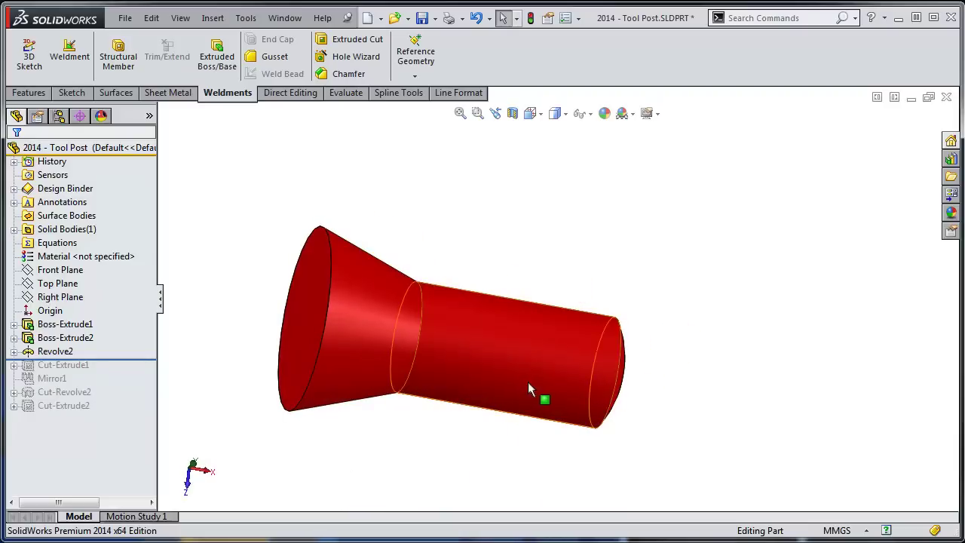
middle_click_drag(537, 397, 390, 359)
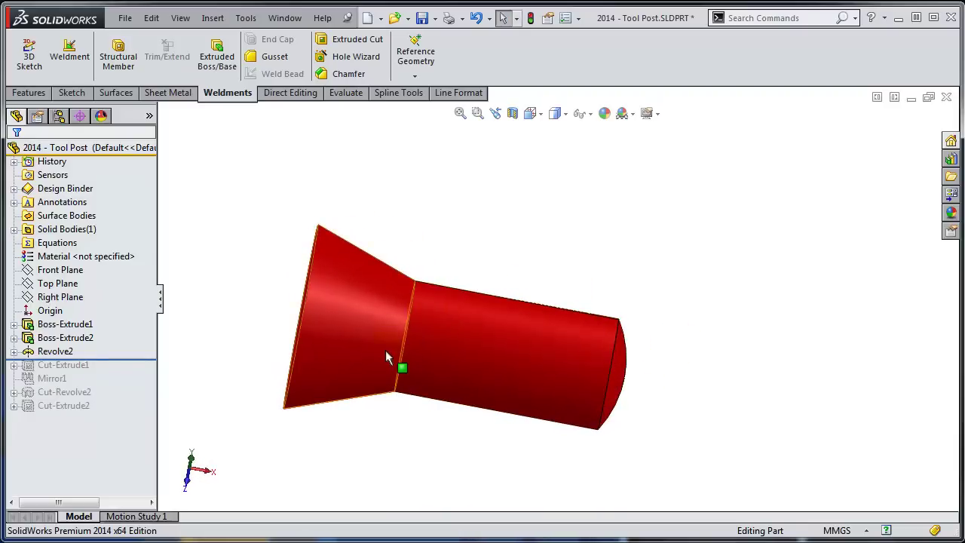
Step: Start an Intersection Curve sketch on the Front Plane using the 'inter' command search
left_click(58, 271)
middle_click_drag(578, 371, 554, 140)
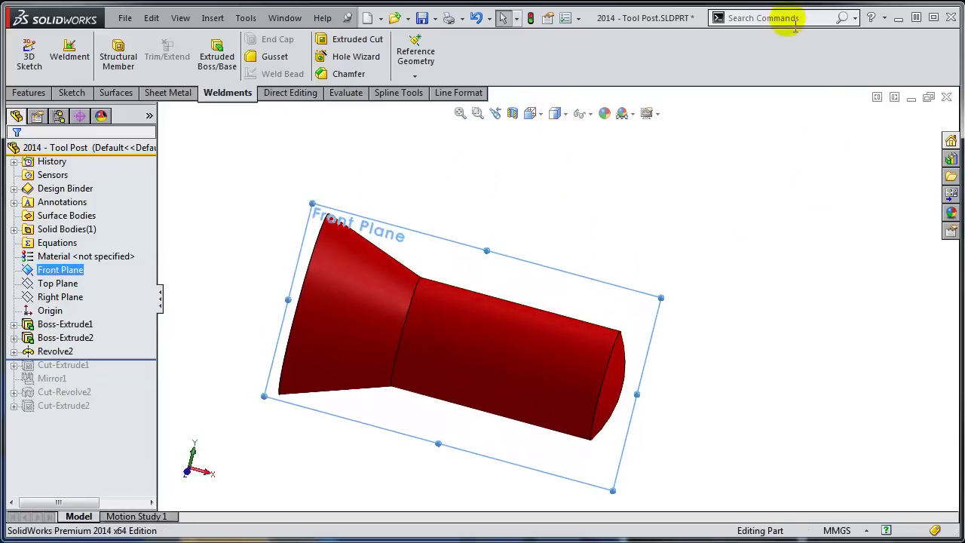
type("i")
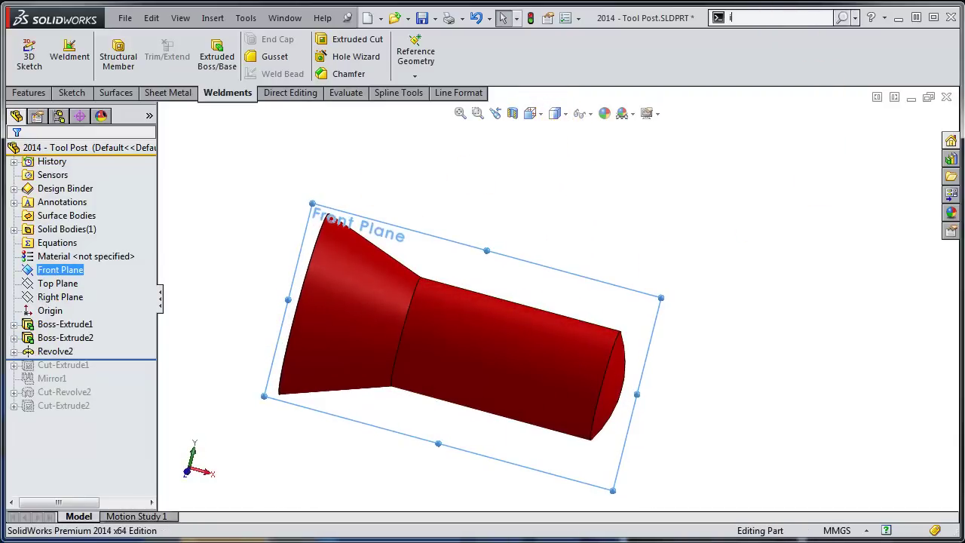
type("nter")
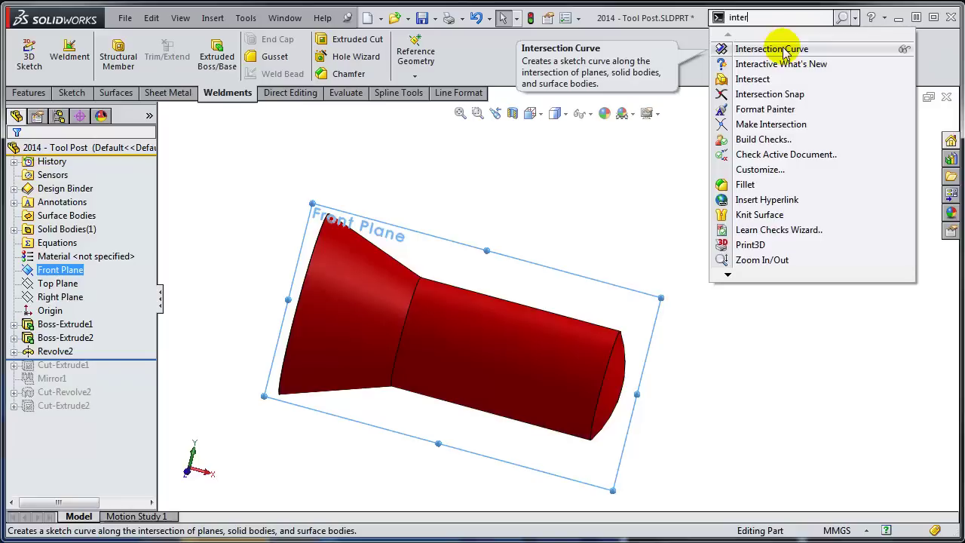
left_click(784, 49)
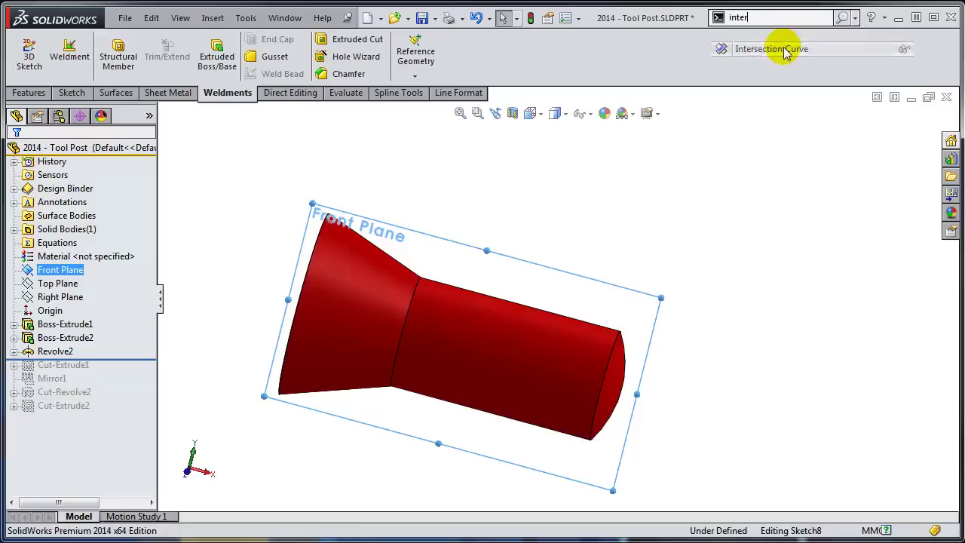
Step: Trace the outline from the cone, cylinder, rounded end and large end faces
left_click(347, 263)
left_click(486, 321)
left_click(617, 370)
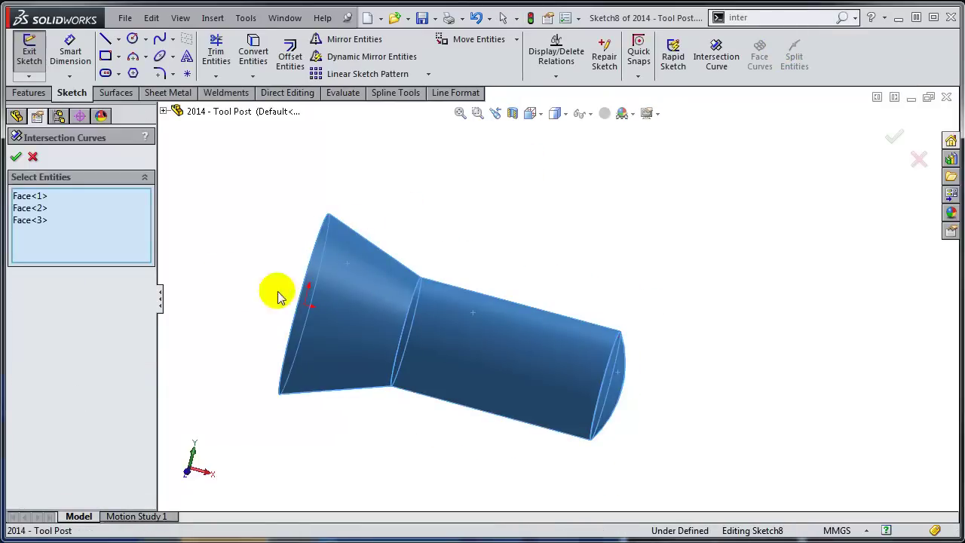
middle_click_drag(280, 295, 349, 319)
left_click(278, 264)
left_click(16, 157)
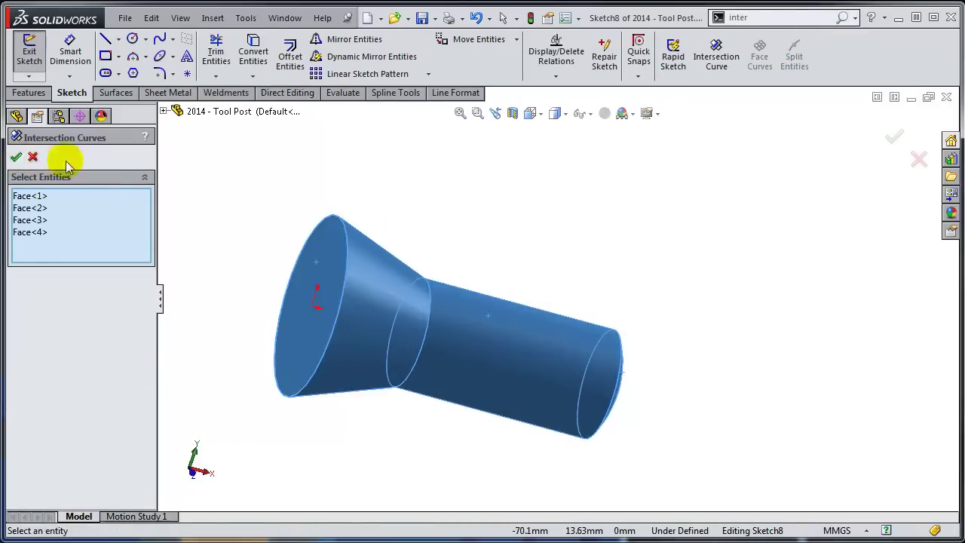
left_click(15, 156)
mouse_move(683, 377)
middle_mouse_down()
mouse_move(582, 207)
mouse_move(629, 192)
mouse_move(593, 231)
mouse_move(593, 248)
mouse_move(571, 248)
middle_mouse_up()
Step: Draw a construction centerline along the axis from the left end past the rounded end
left_click(107, 40)
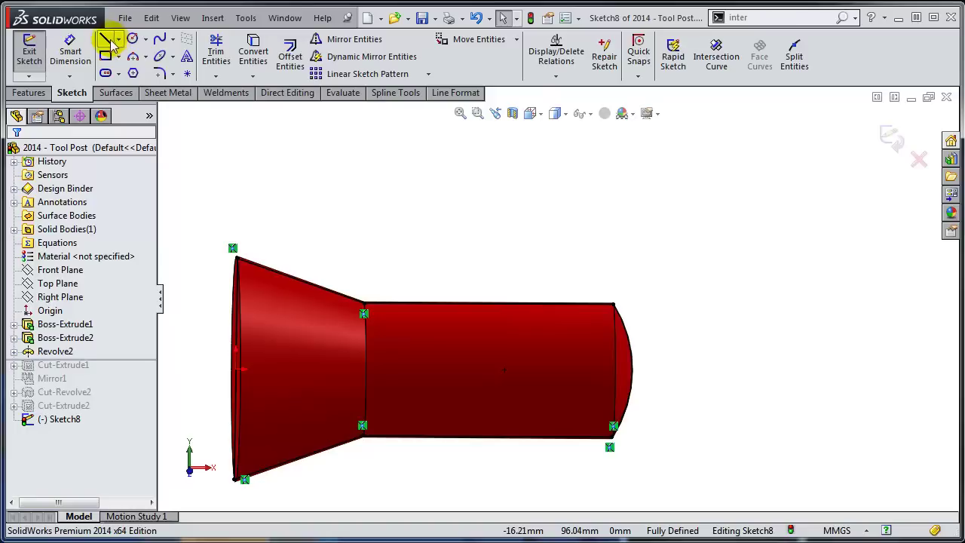
left_click(613, 382)
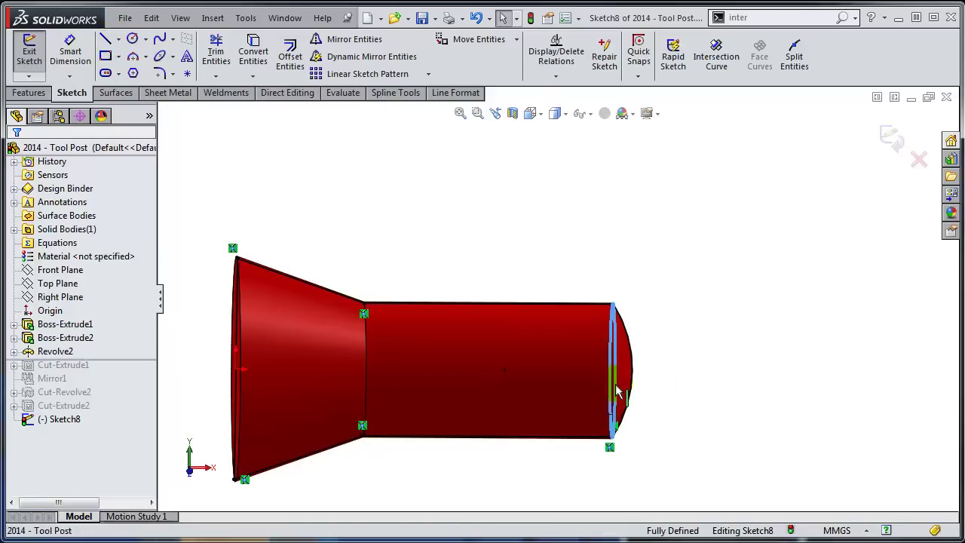
key("Delete")
left_click(472, 240)
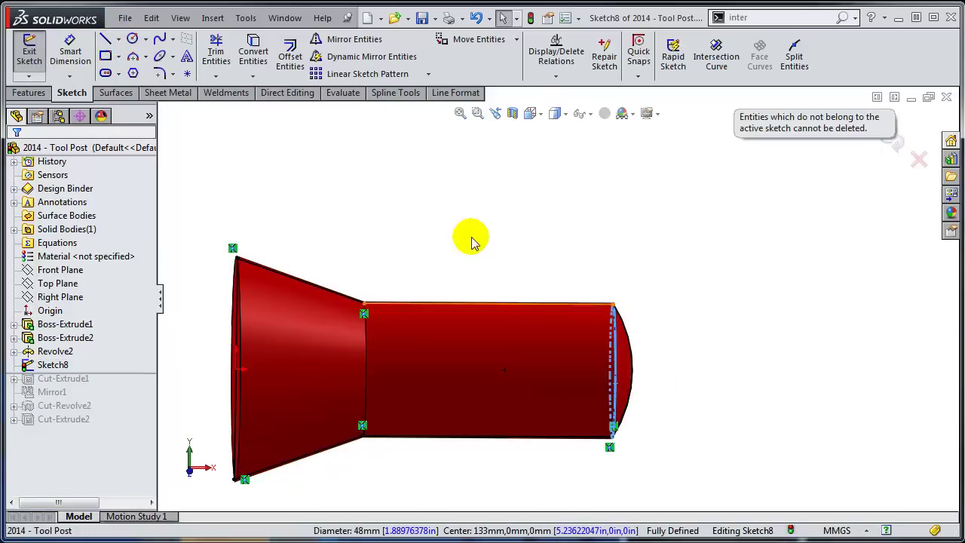
left_click(117, 39)
left_click(128, 70)
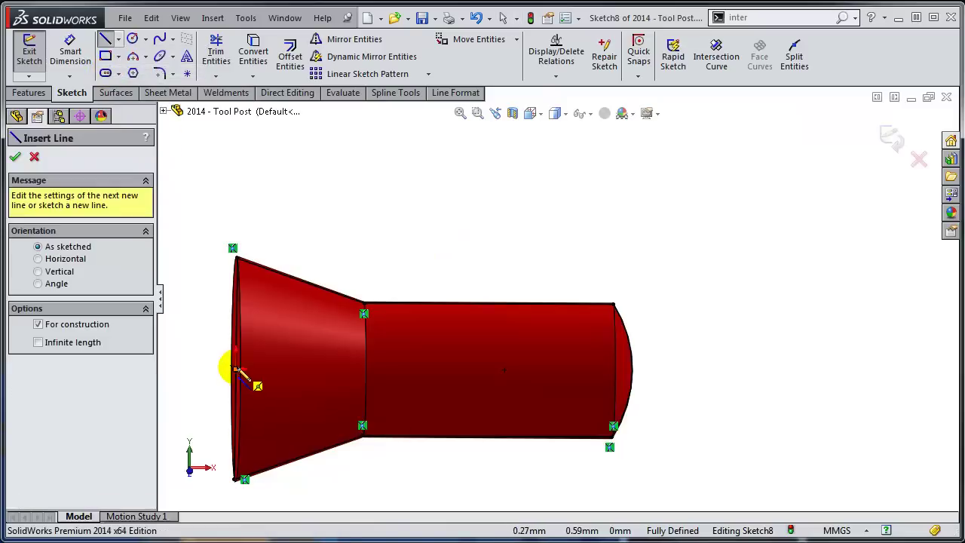
left_click(239, 371)
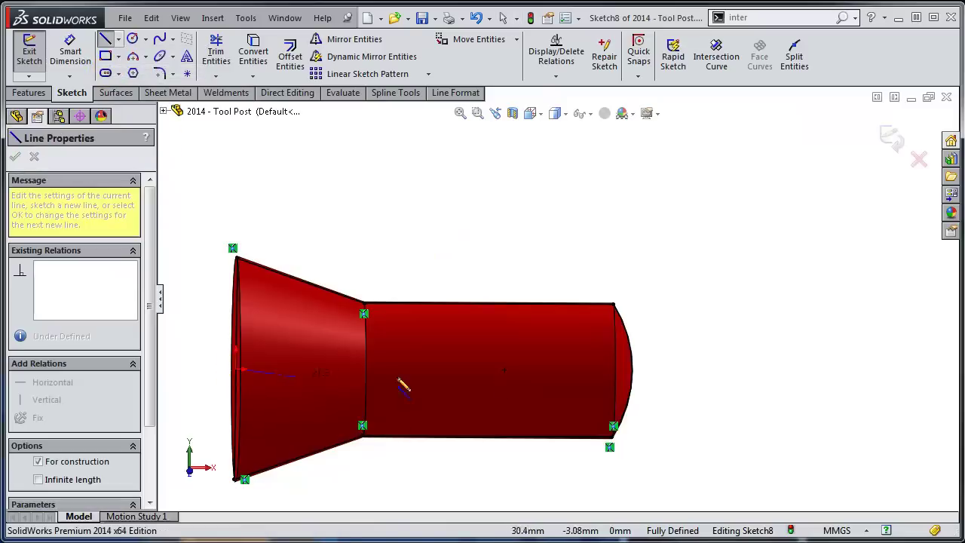
left_click(666, 369)
key("Escape")
key("Escape")
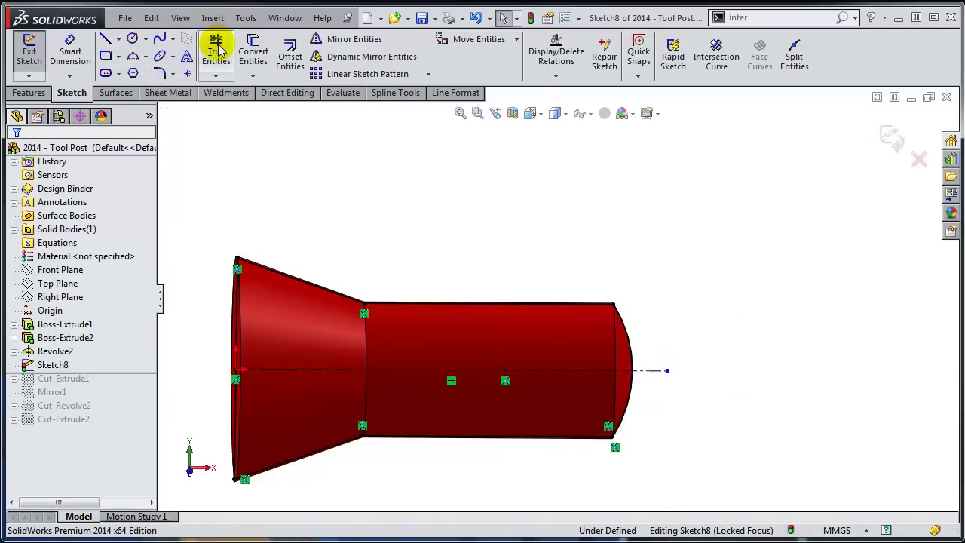
Step: Power Trim away the profile's lower edges, leaving only the upper half
left_click(216, 50)
mouse_move(707, 410)
left_mouse_down()
mouse_move(643, 394)
mouse_move(580, 405)
mouse_move(537, 442)
mouse_move(485, 454)
mouse_move(324, 441)
mouse_move(219, 462)
left_mouse_up()
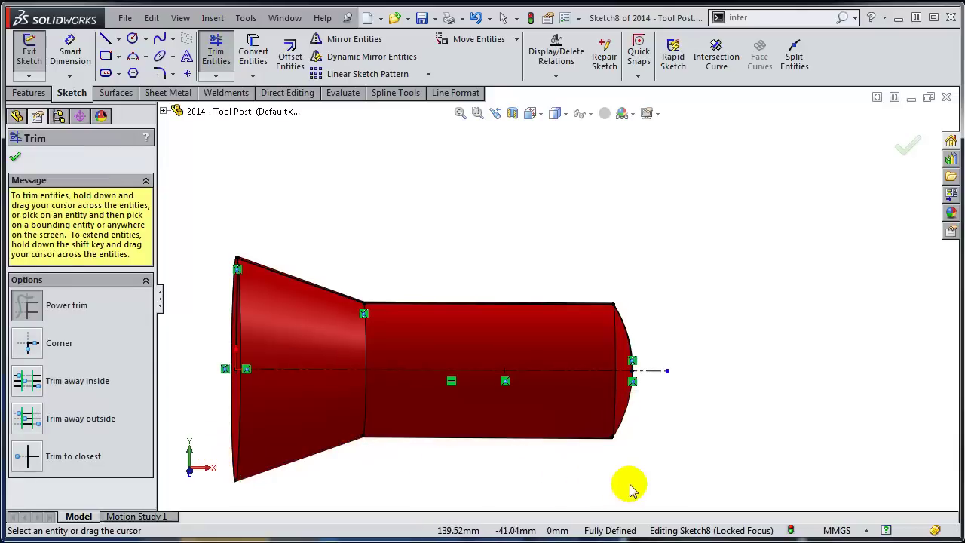
key("Escape")
mouse_move(478, 313)
middle_mouse_down()
mouse_move(611, 450)
mouse_move(596, 453)
middle_mouse_up()
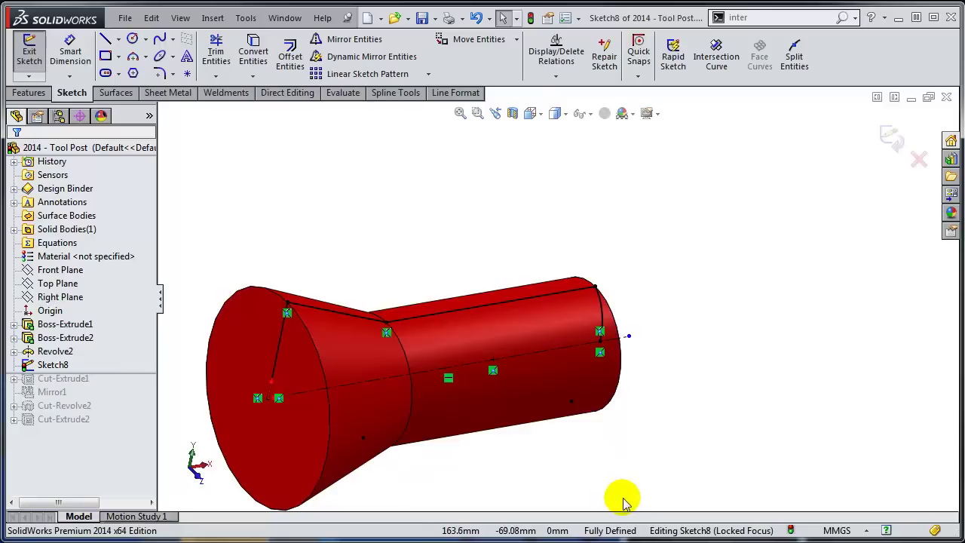
middle_click_drag(491, 500, 458, 494)
mouse_move(399, 362)
middle_mouse_down()
mouse_move(402, 341)
mouse_move(413, 355)
middle_mouse_up()
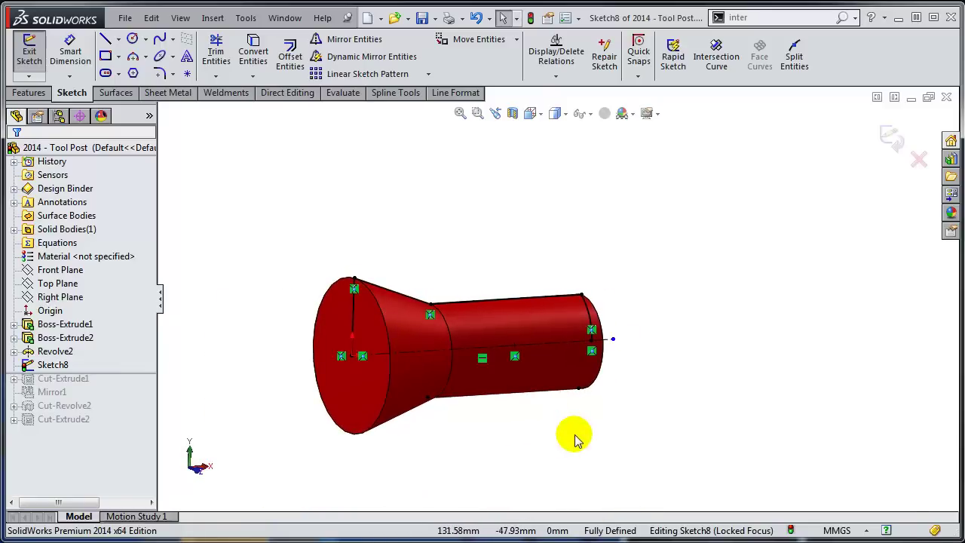
Step: Exit Sketch8, roll forward past Cut-Extrude2, and check Boss-Extrude2, Cut-Revolve2 and Cut-Extrude2
left_click(891, 139)
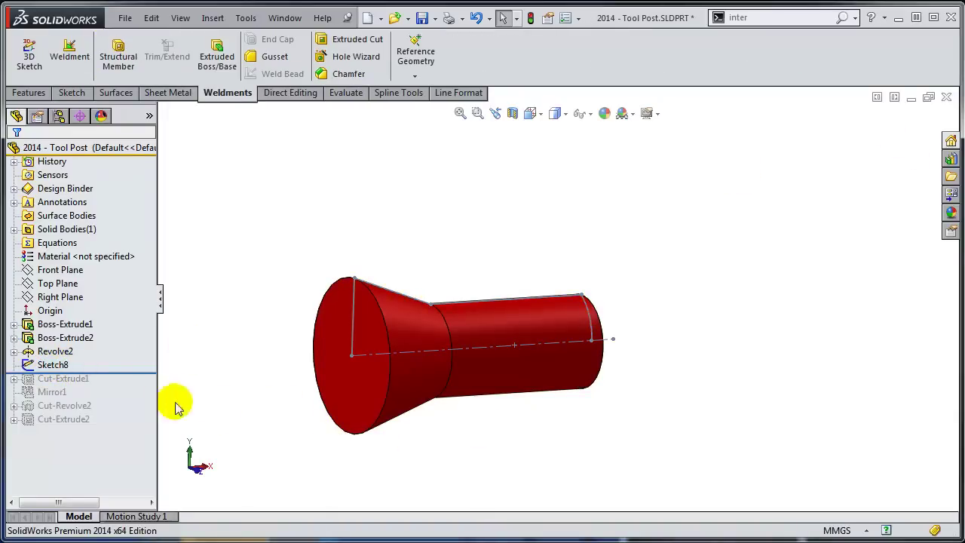
mouse_move(136, 372)
left_mouse_down()
mouse_move(127, 429)
mouse_move(114, 434)
left_mouse_up()
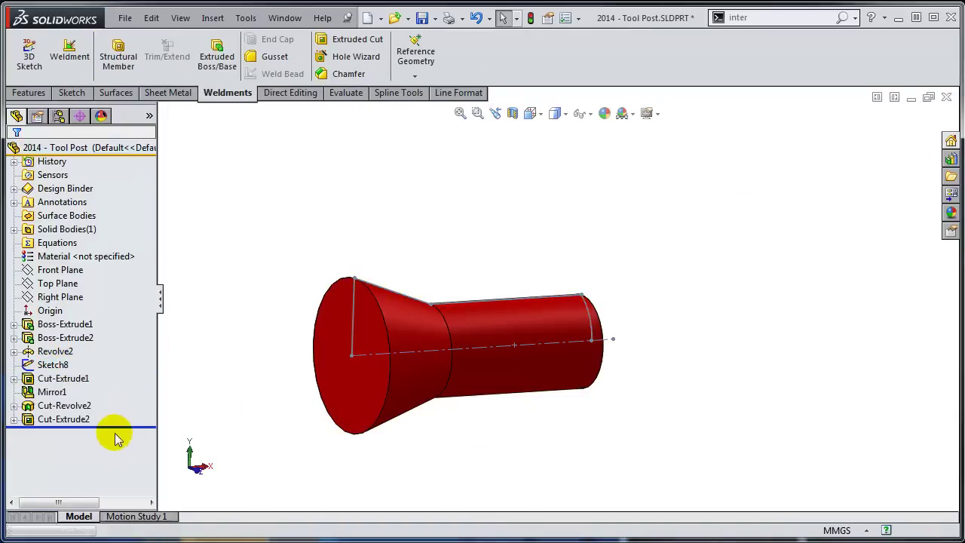
left_click(61, 339)
key("Escape")
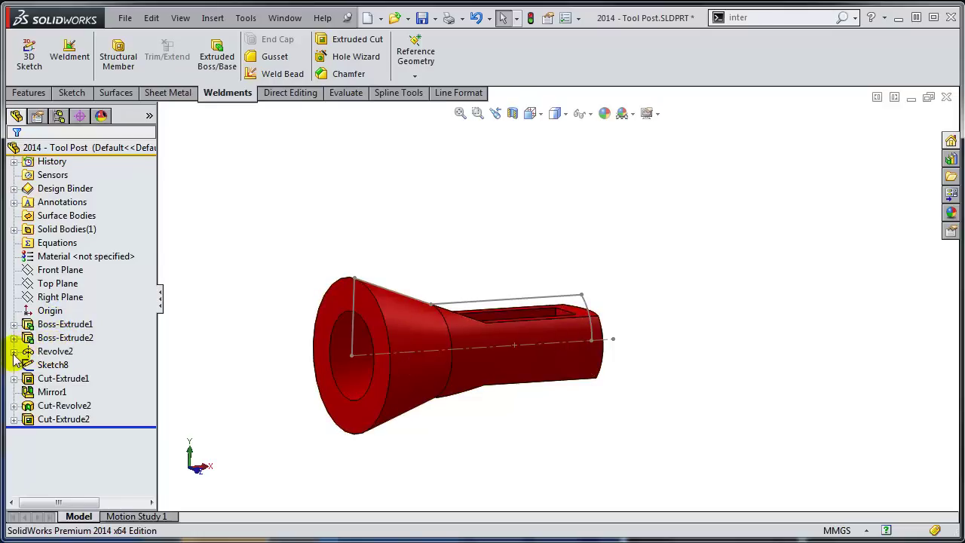
left_click(14, 352)
left_click(13, 352)
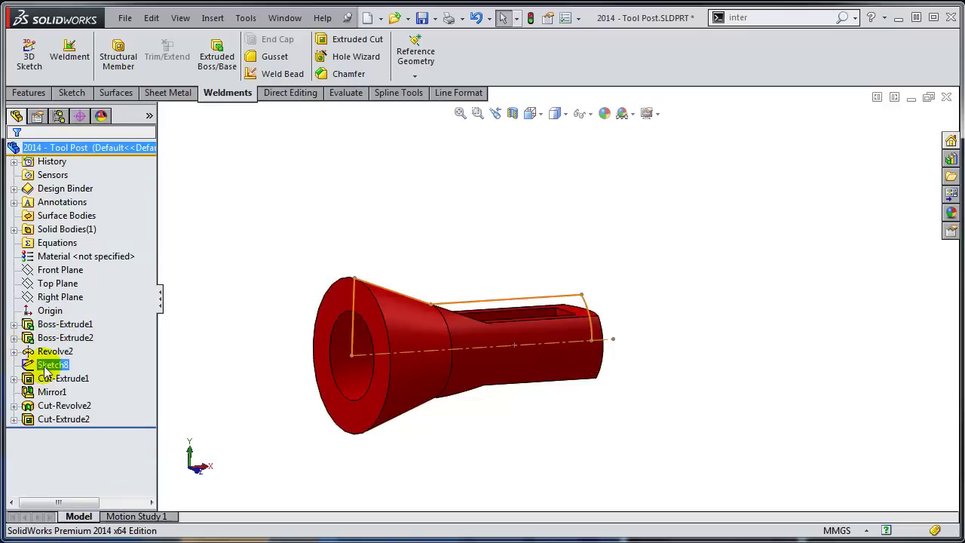
left_click(59, 407)
left_click(48, 422)
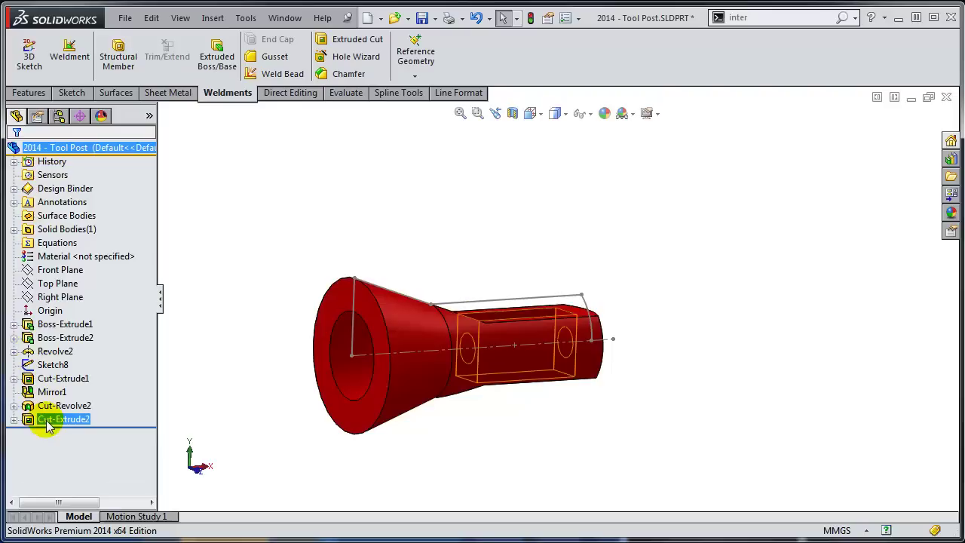
key("Escape")
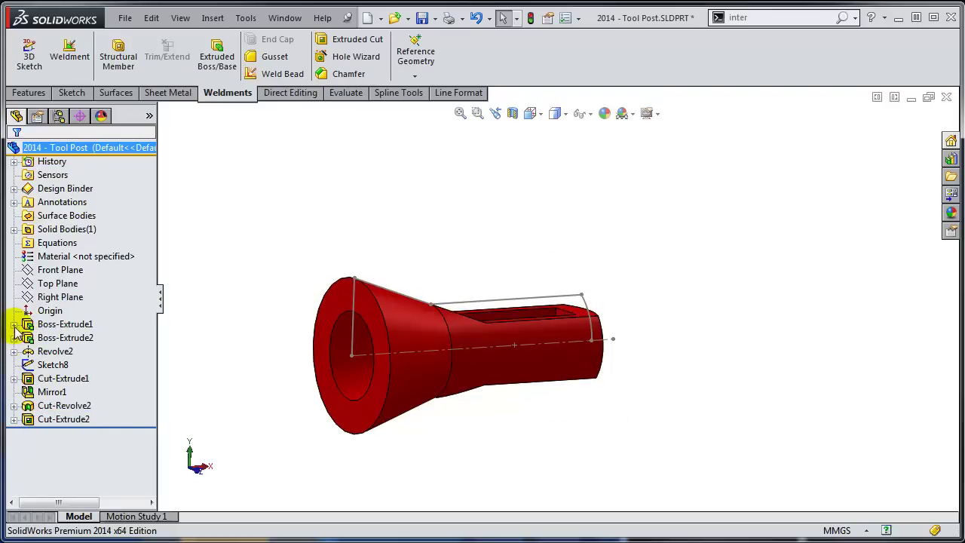
Step: Switch the part's tree display to Show Flat Tree View, then select Boss-Extrude1
right_click(103, 149)
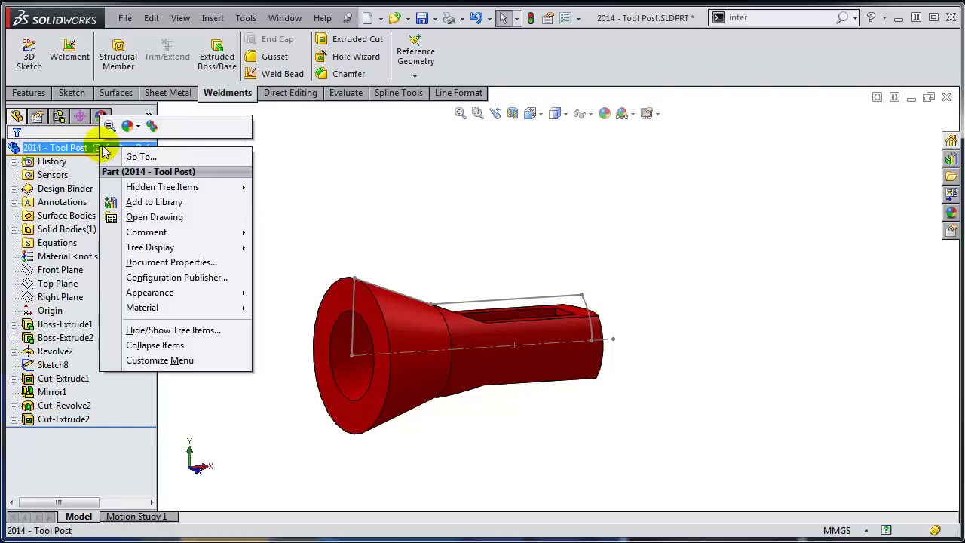
mouse_move(202, 249)
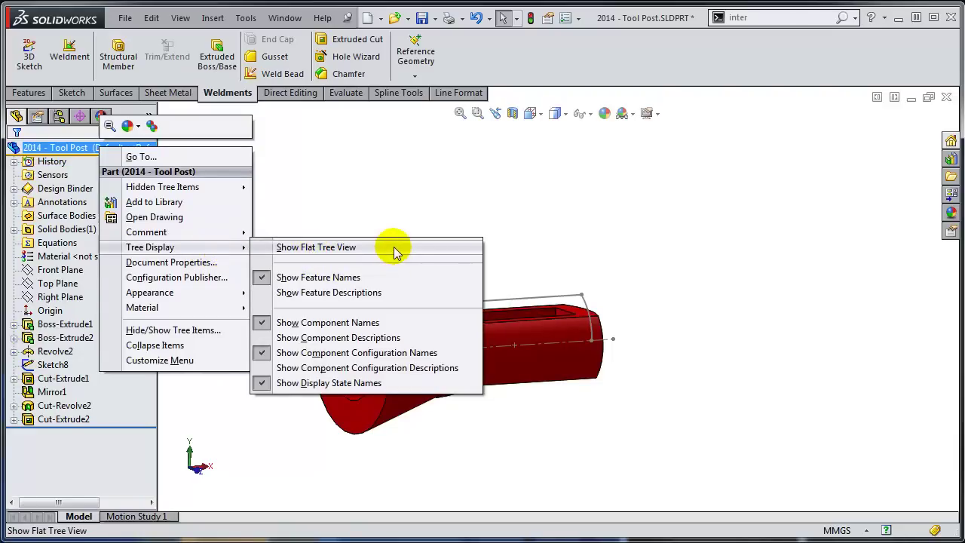
left_click(355, 249)
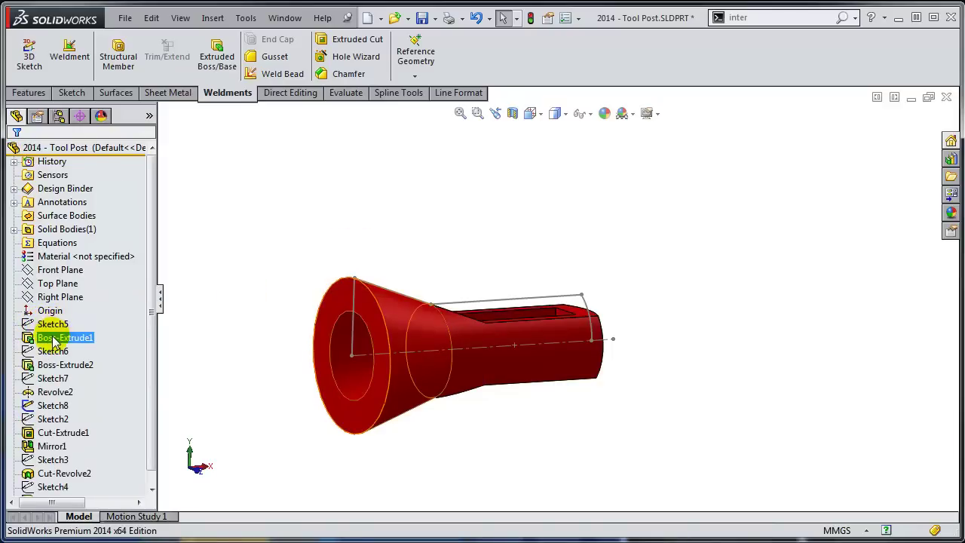
key("z")
left_click(45, 339)
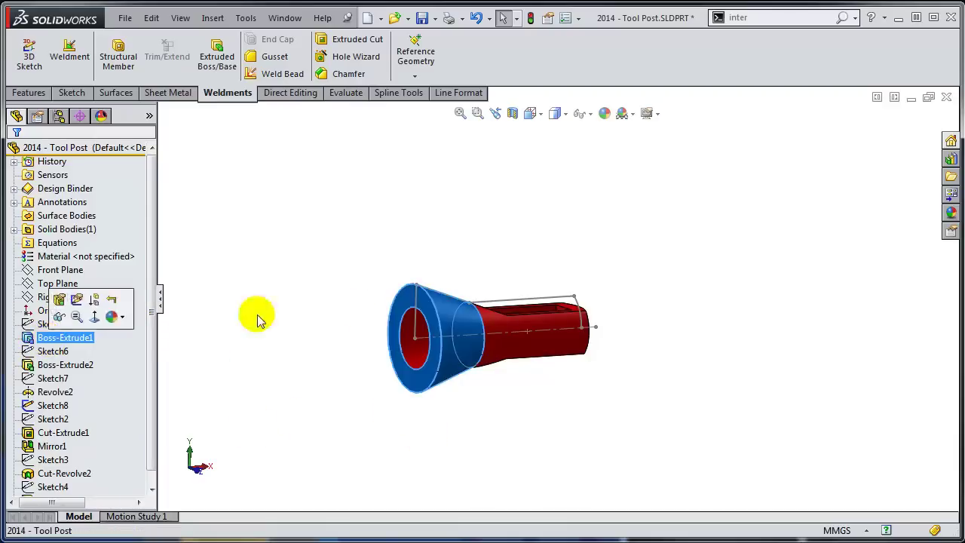
Step: Delete Boss-Extrude1, with advanced options also removing Sketch6/Boss-Extrude2 and Sketch7/Revolve2
scroll(470, 328, "down", 2)
right_click(76, 341)
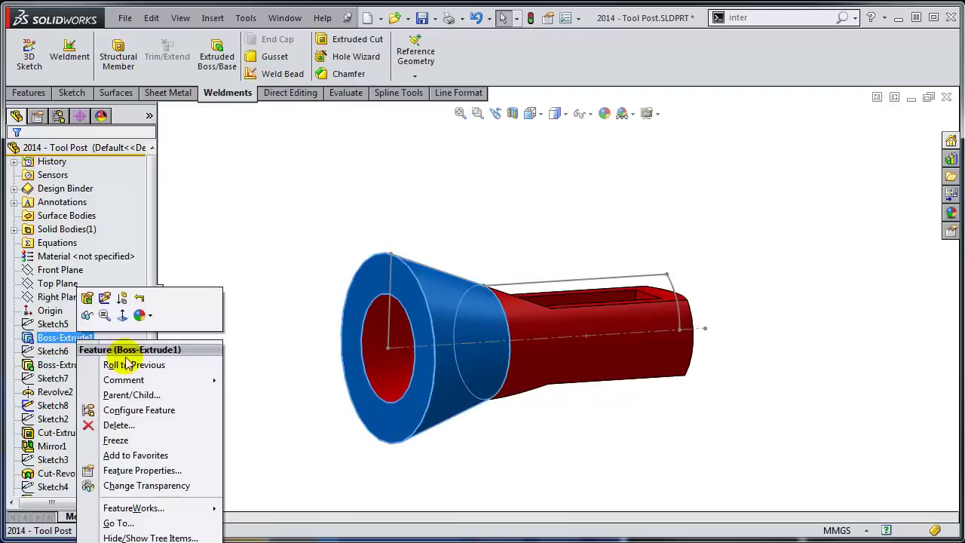
left_click(119, 427)
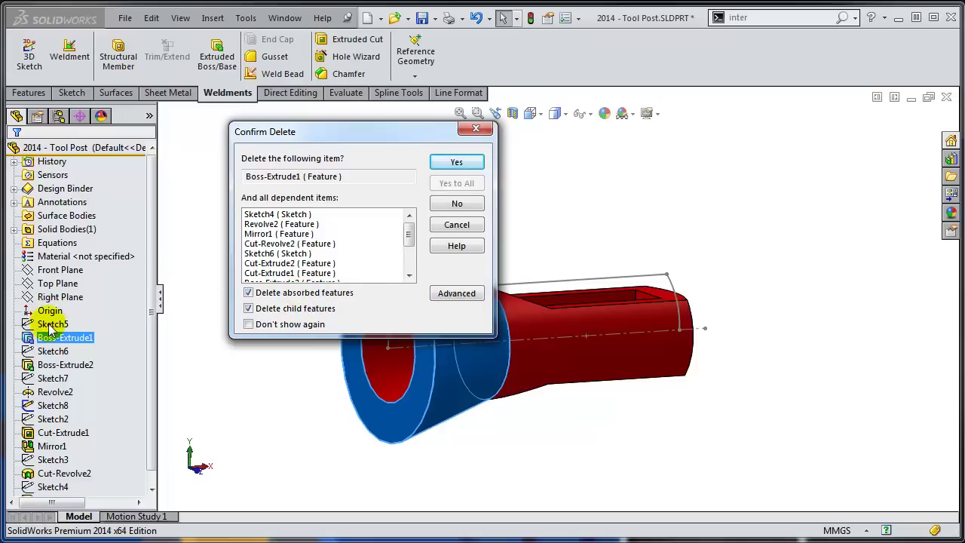
left_click(457, 293)
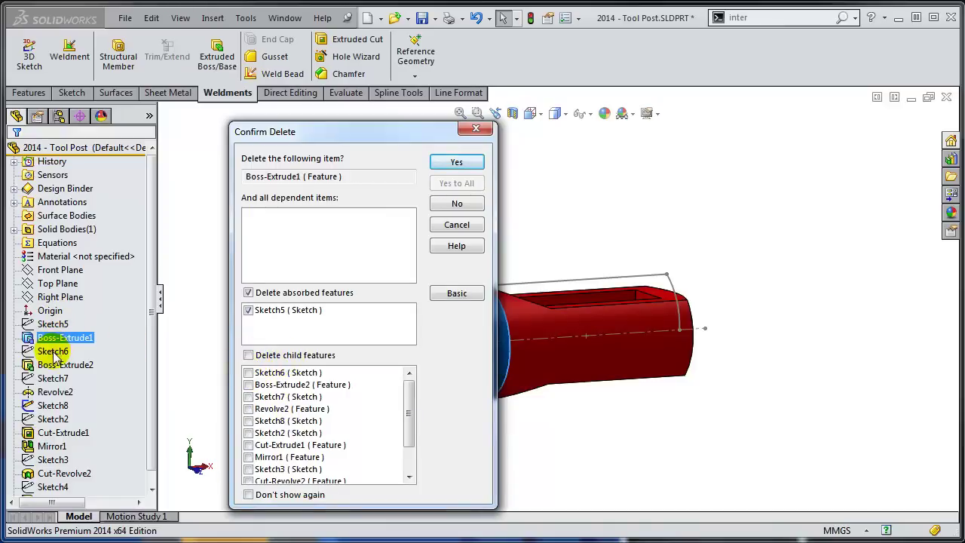
left_click(248, 372)
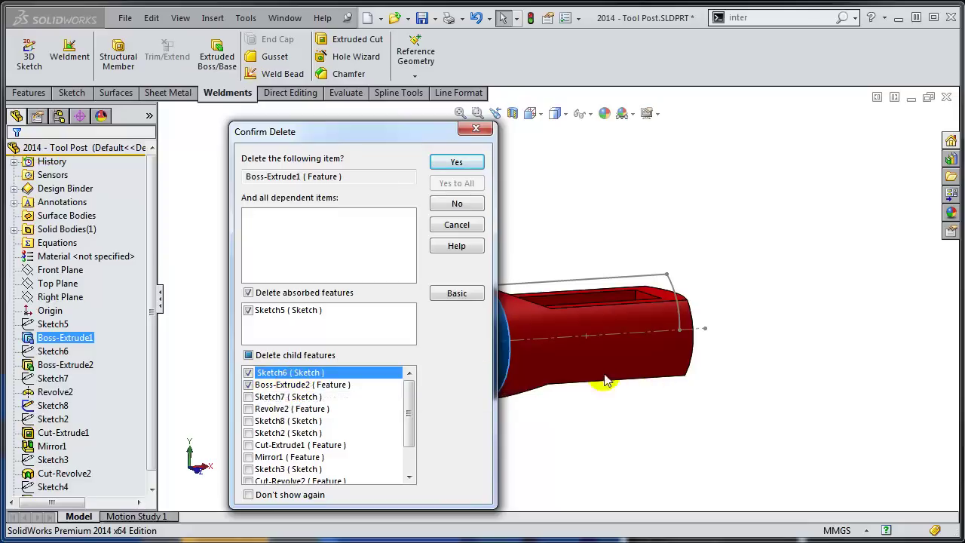
left_click(248, 396)
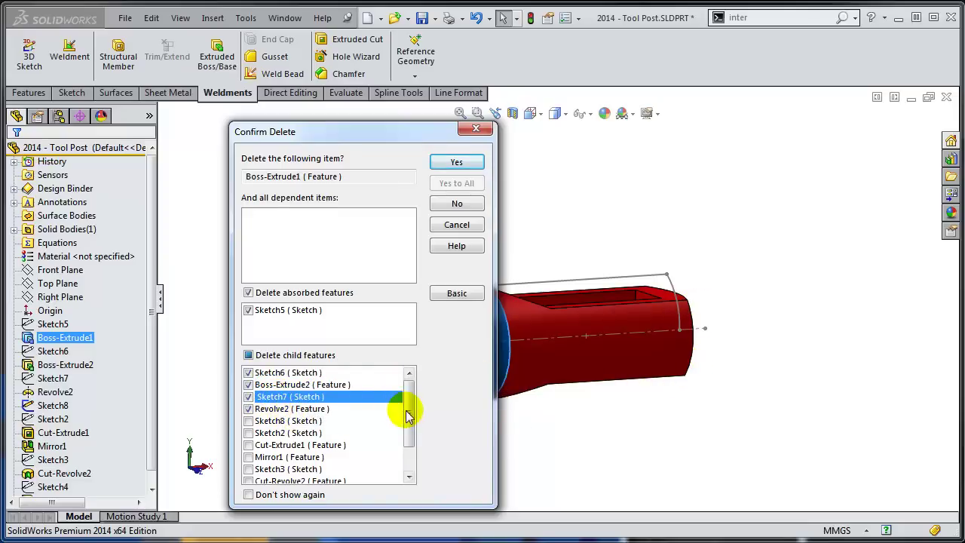
mouse_move(409, 414)
left_mouse_down()
mouse_move(410, 455)
mouse_move(409, 407)
left_mouse_up()
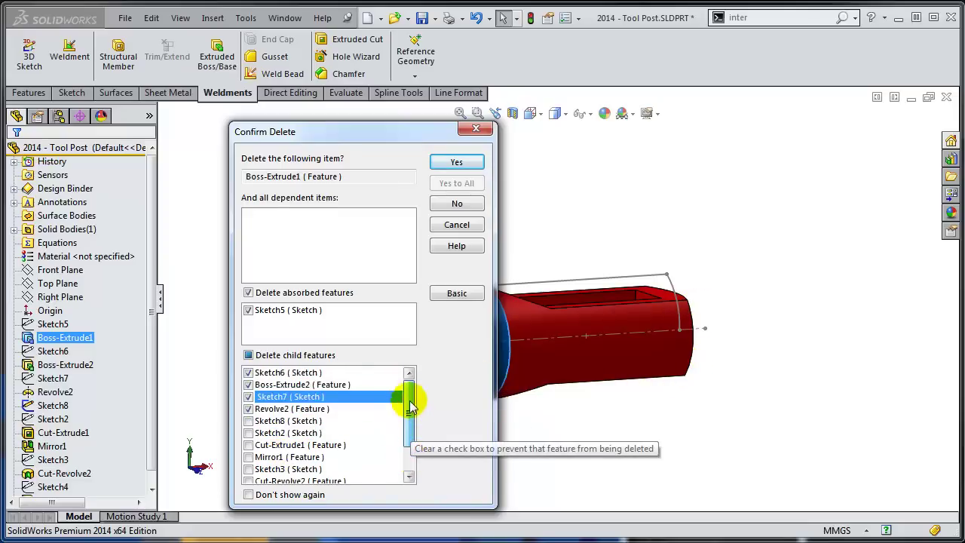
Step: Confirm the Boss-Extrude1 deletion and roll the model back to before Sketch2
left_click(456, 165)
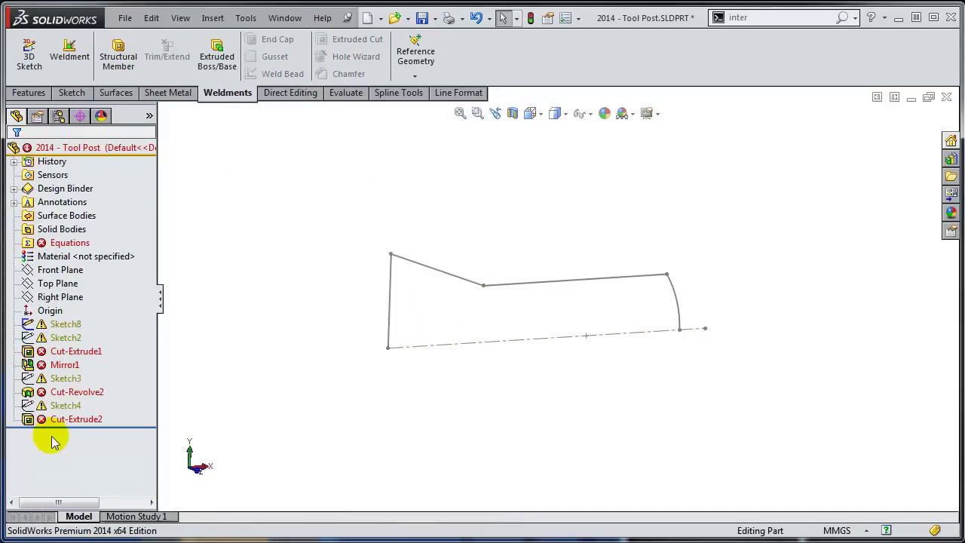
left_click(68, 326)
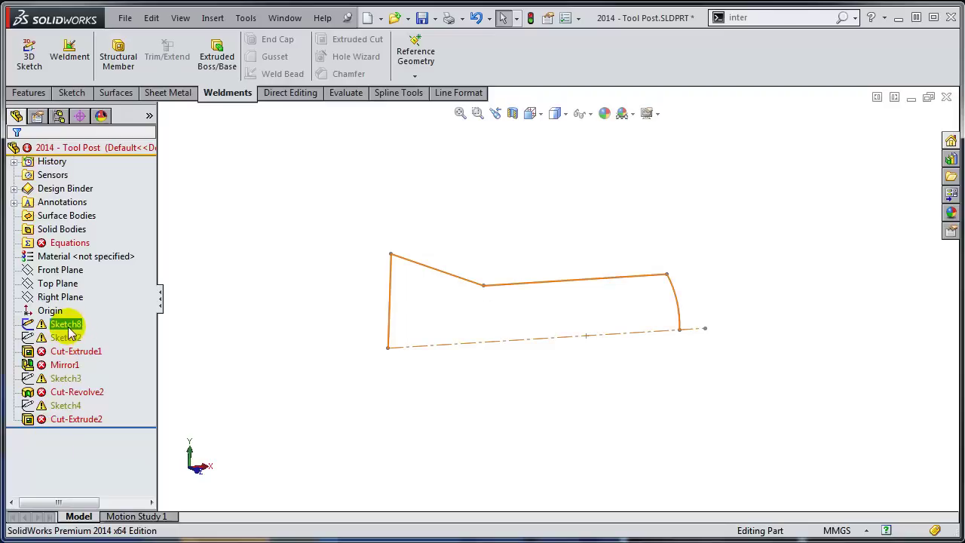
left_click(64, 326)
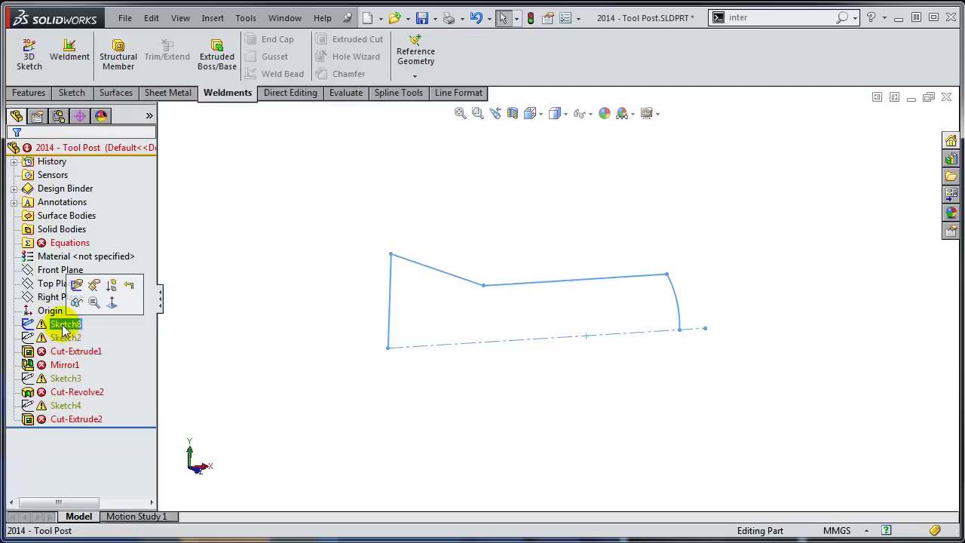
right_click(65, 338)
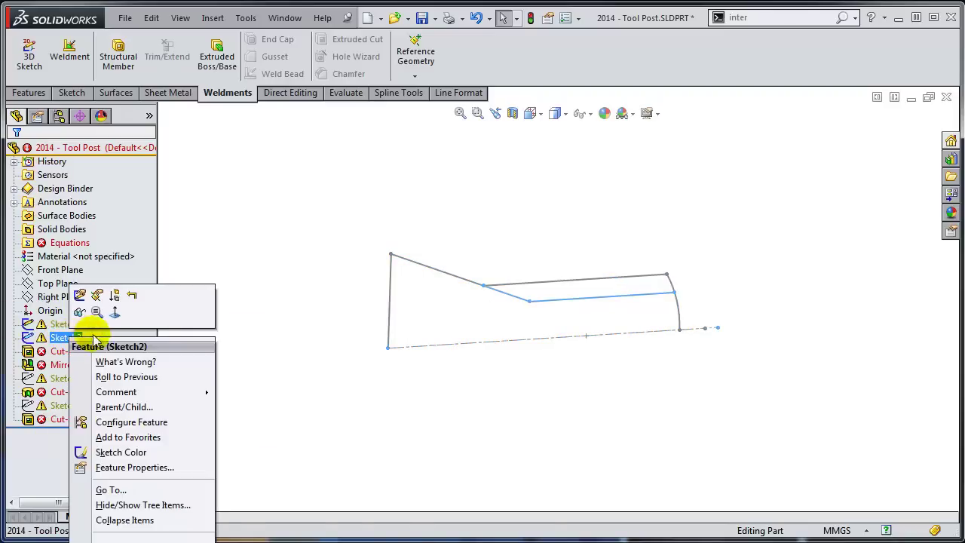
left_click(132, 298)
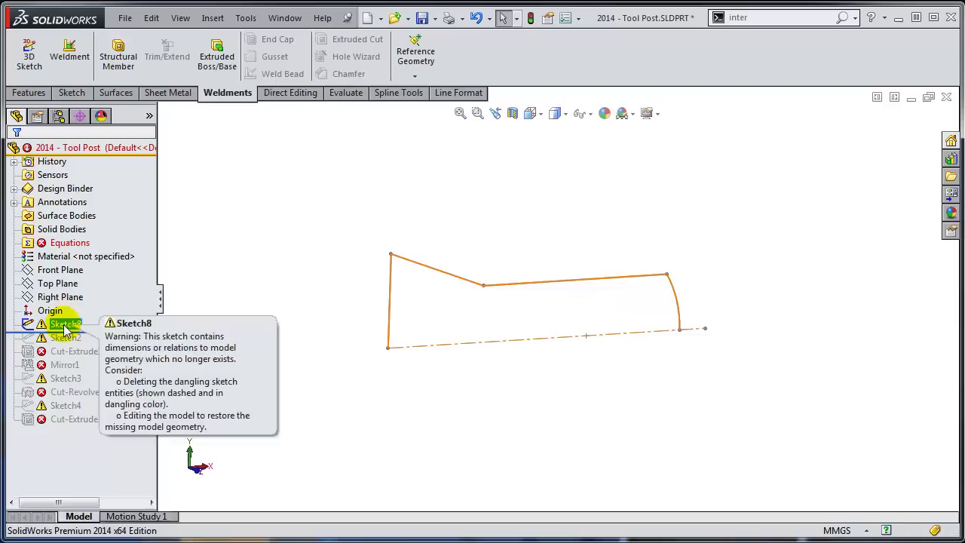
Step: Edit Sketch8 and delete all its dangling relations in Display/Delete Relations
right_click(60, 325)
left_click(74, 283)
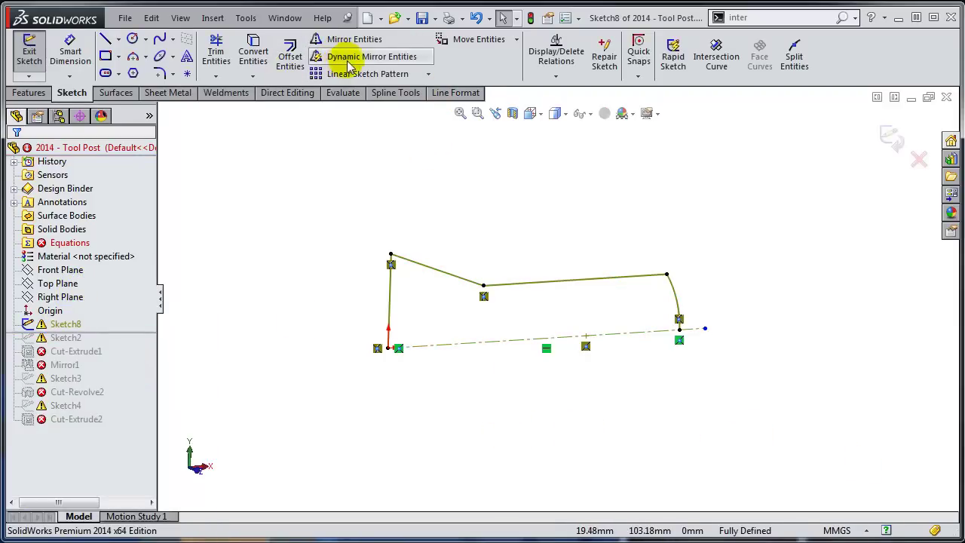
left_click(555, 57)
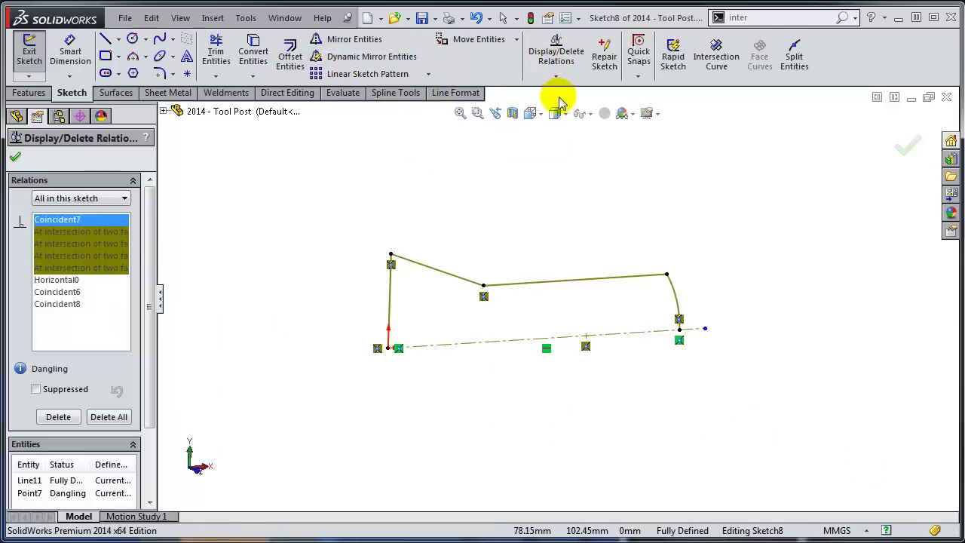
left_click(120, 199)
left_click(79, 225)
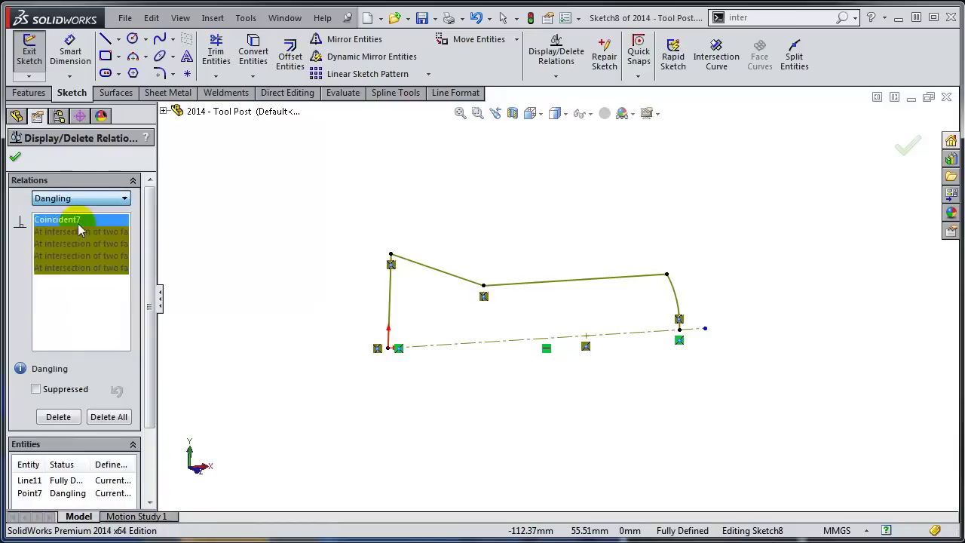
left_click(109, 419)
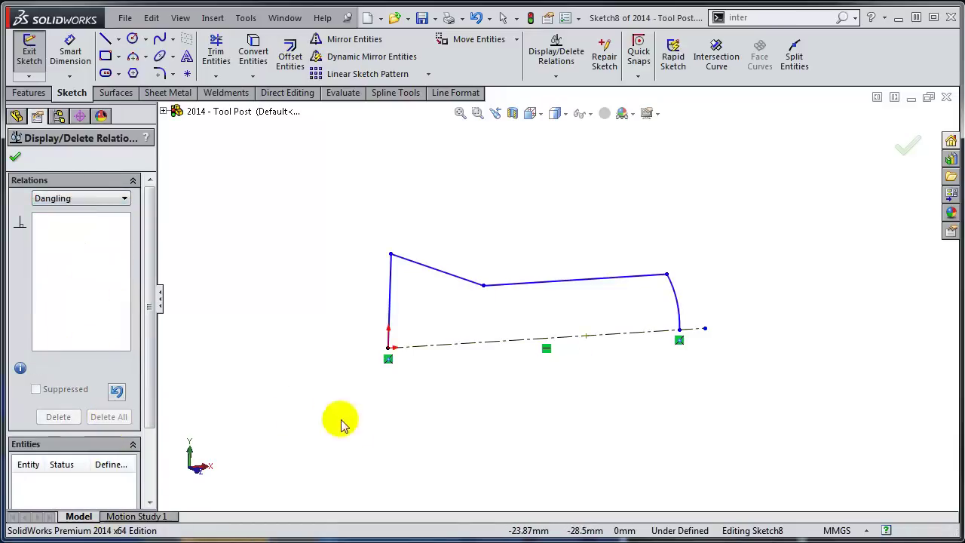
left_click(17, 161)
key("space")
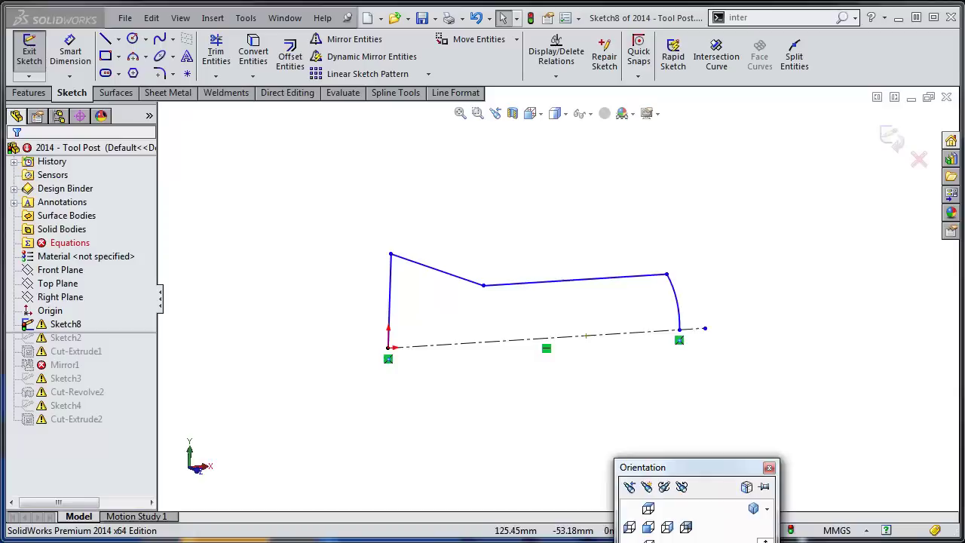
Step: From the Front view, add relations to Sketch8 via Fully Define Sketch with dimensions off
key("ctrl+1")
right_click(679, 156)
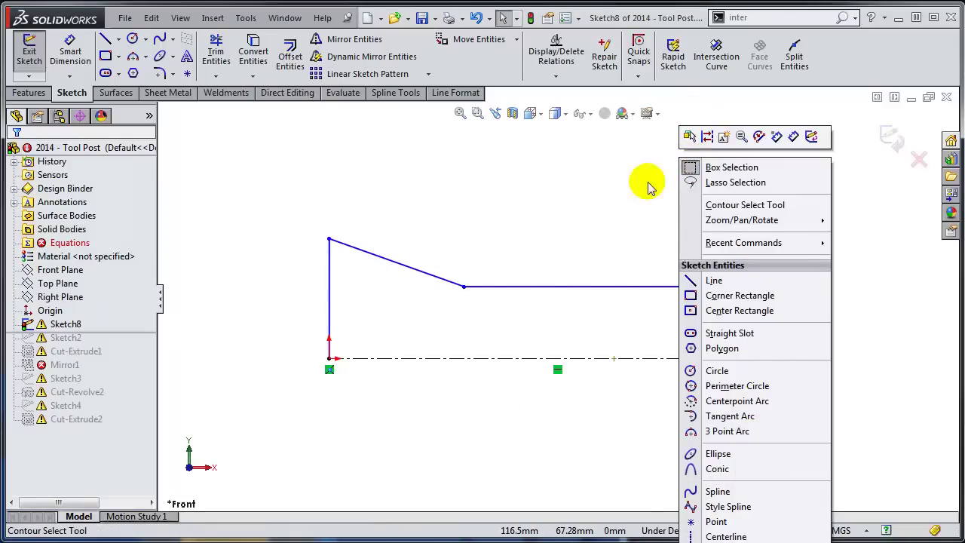
left_click(725, 102)
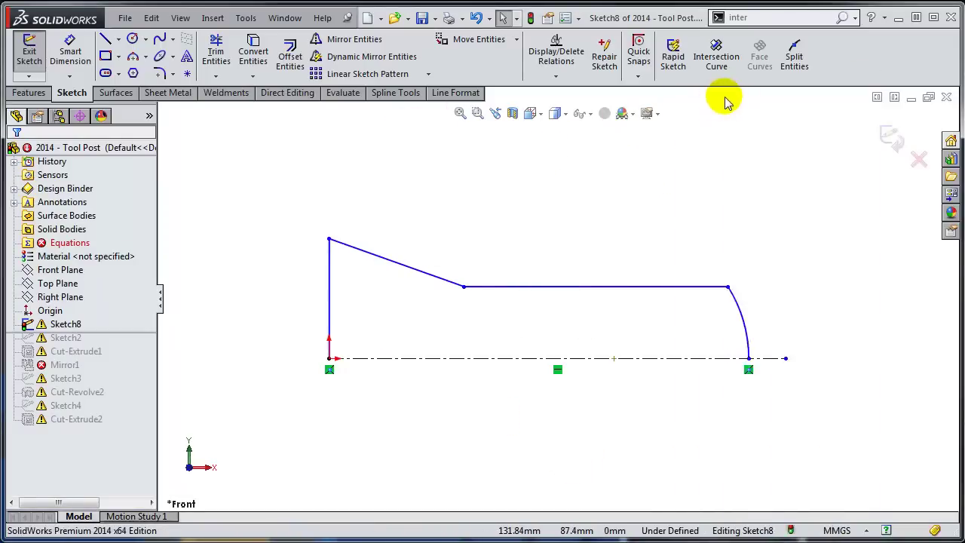
right_click(725, 102)
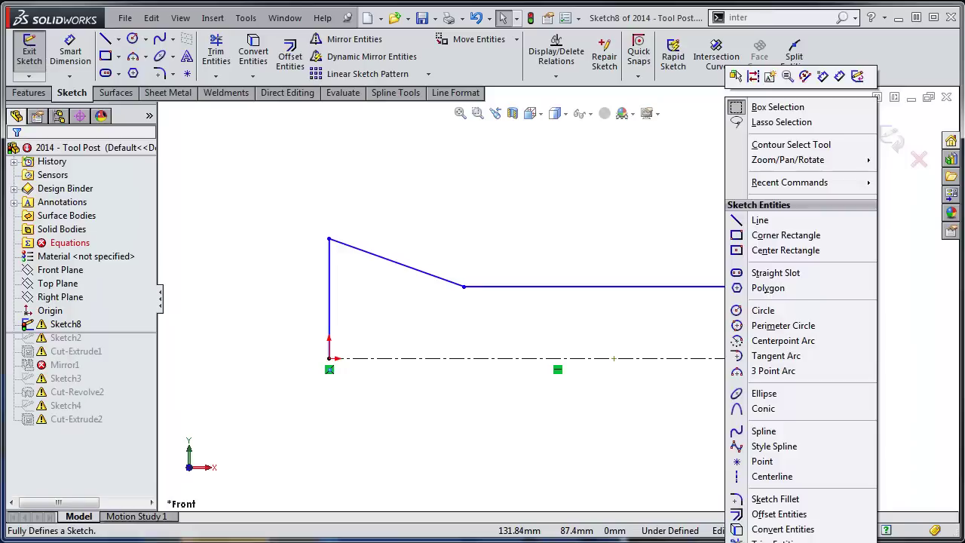
left_click(752, 76)
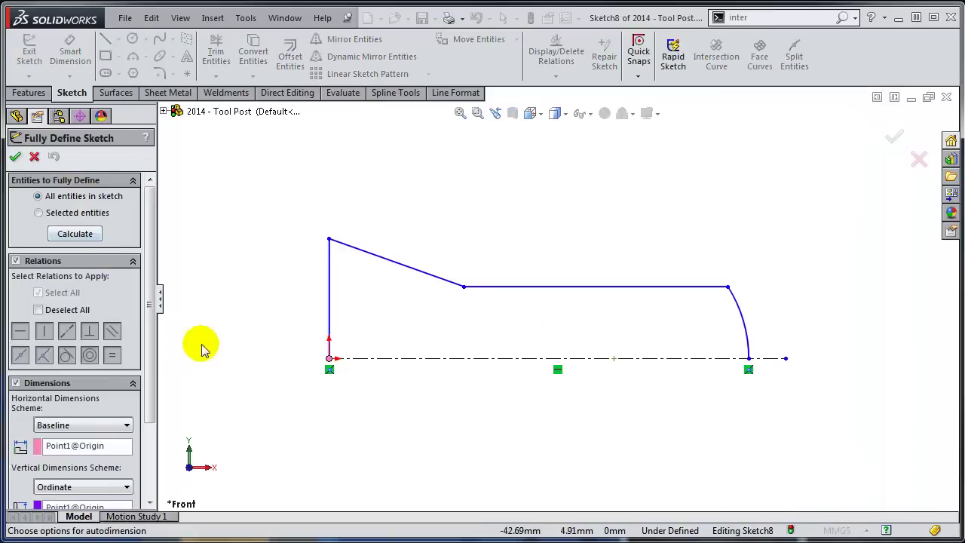
left_click(16, 384)
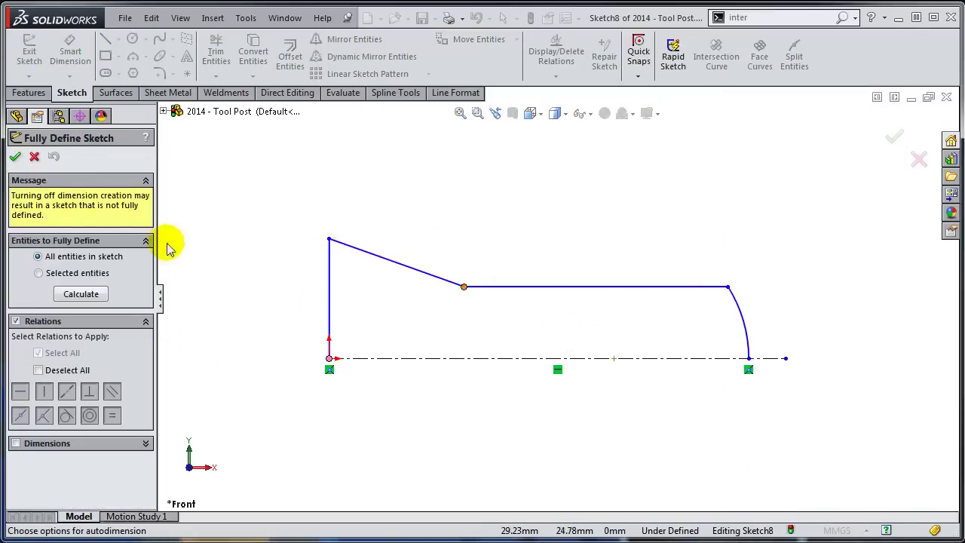
left_click(83, 295)
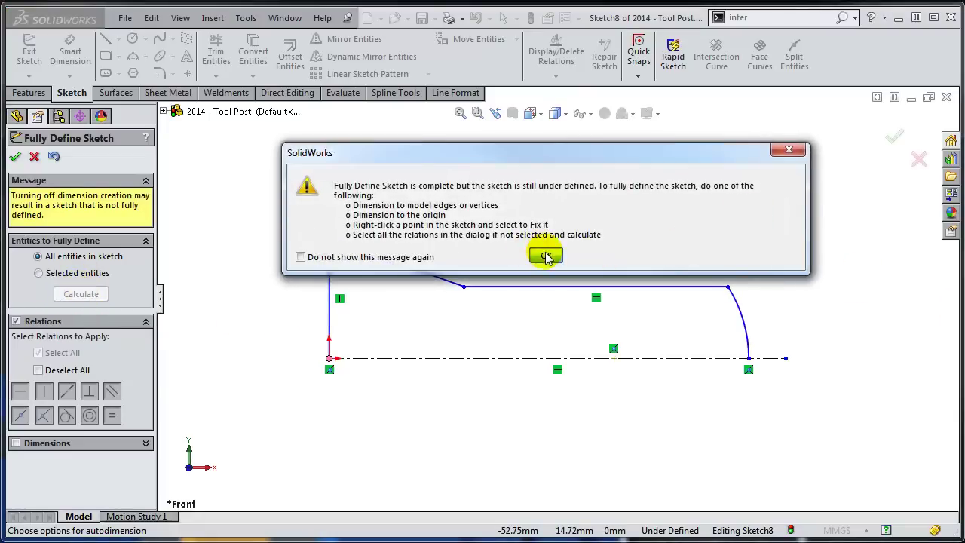
left_click(546, 257)
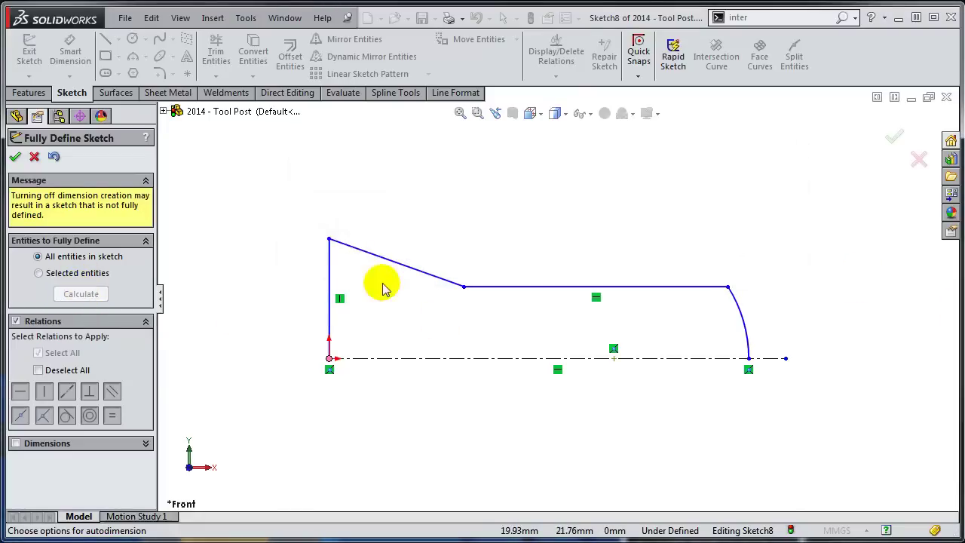
left_click(14, 157)
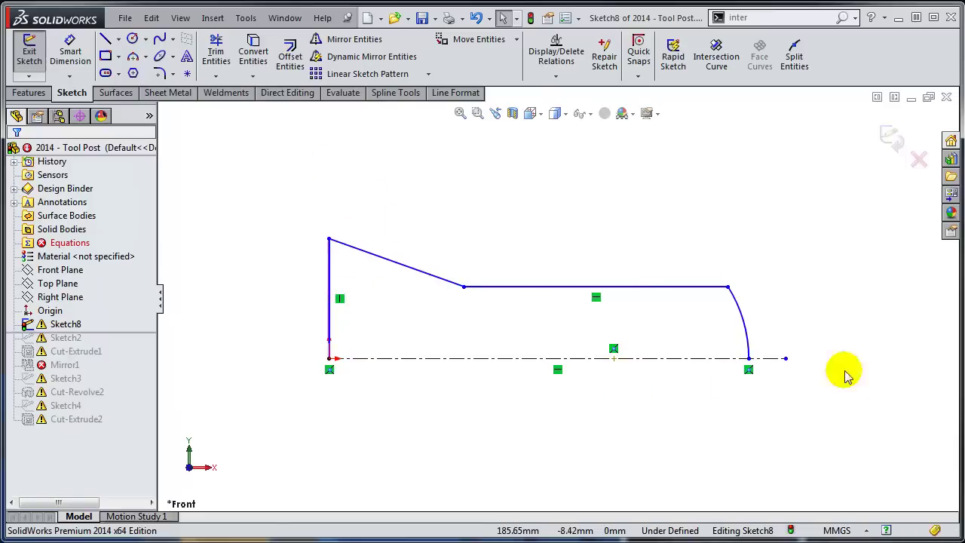
Step: Auto-dimension Sketch8 using the left vertical line and the centerline as horizontal and vertical datums
right_click(580, 181)
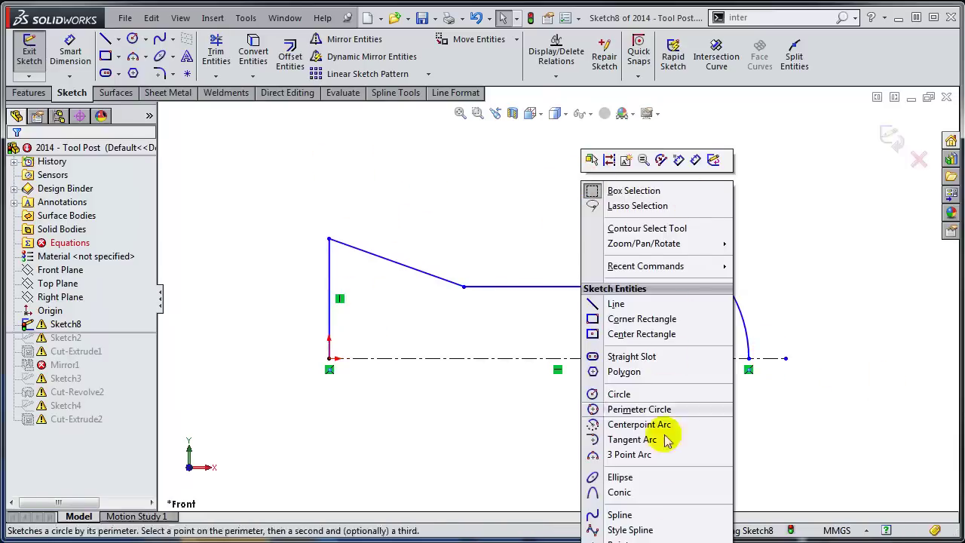
left_click(656, 537)
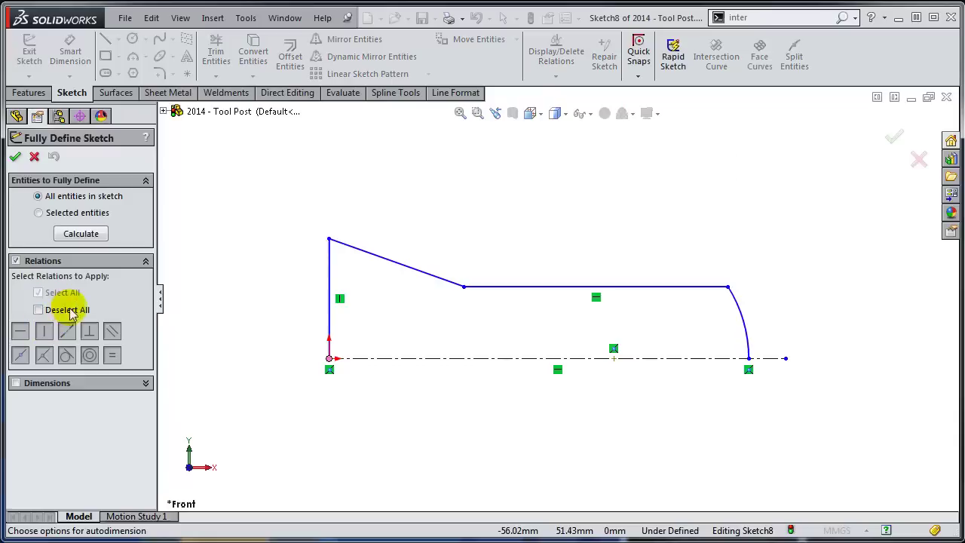
left_click(15, 383)
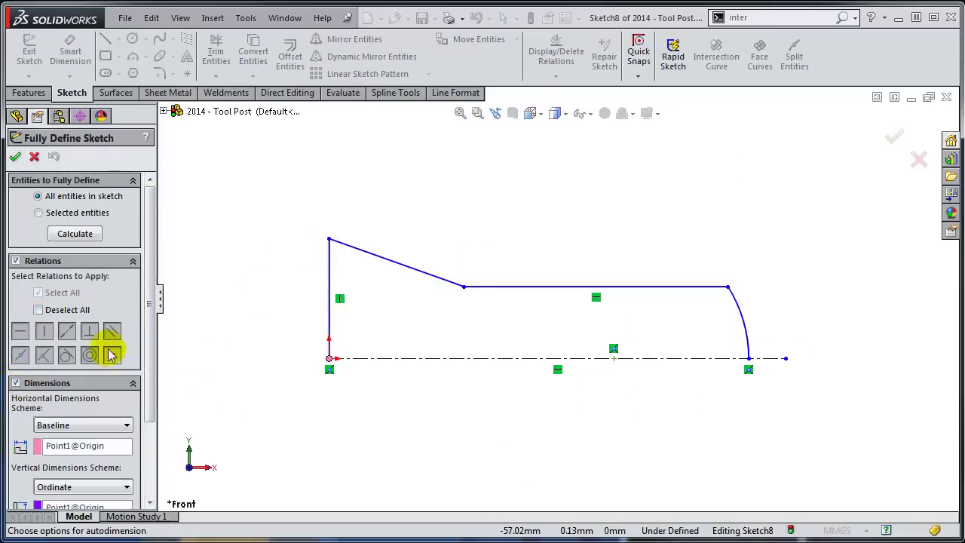
left_click_drag(153, 364, 143, 430)
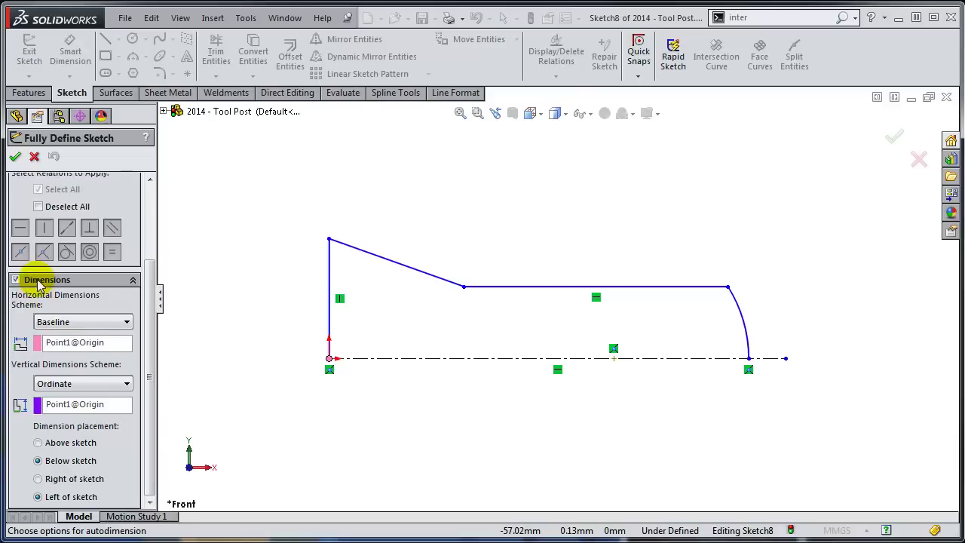
left_click(94, 344)
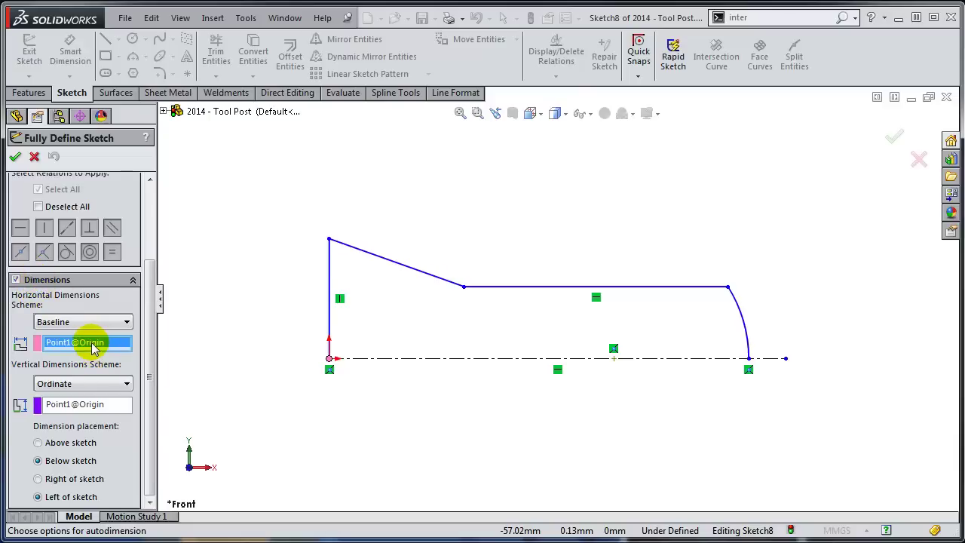
left_click(329, 320)
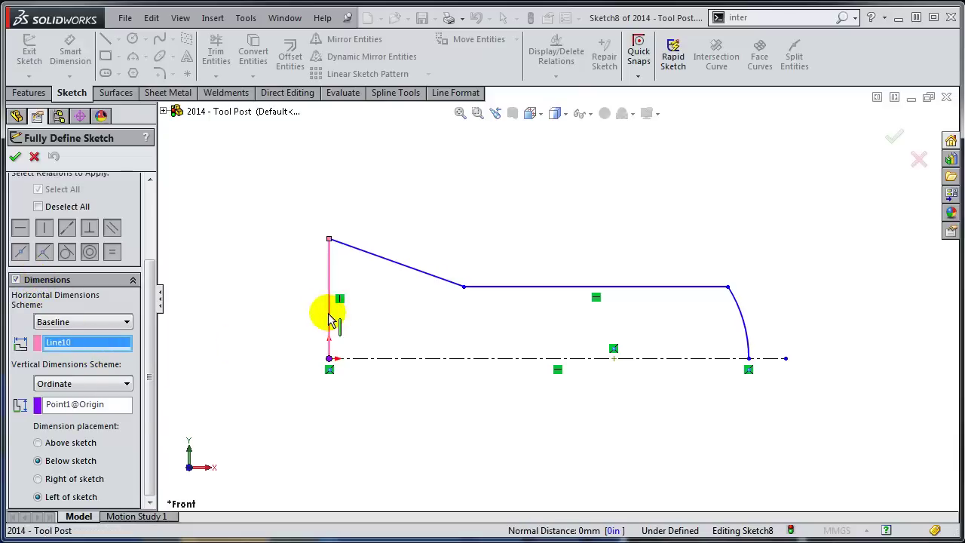
left_click(92, 408)
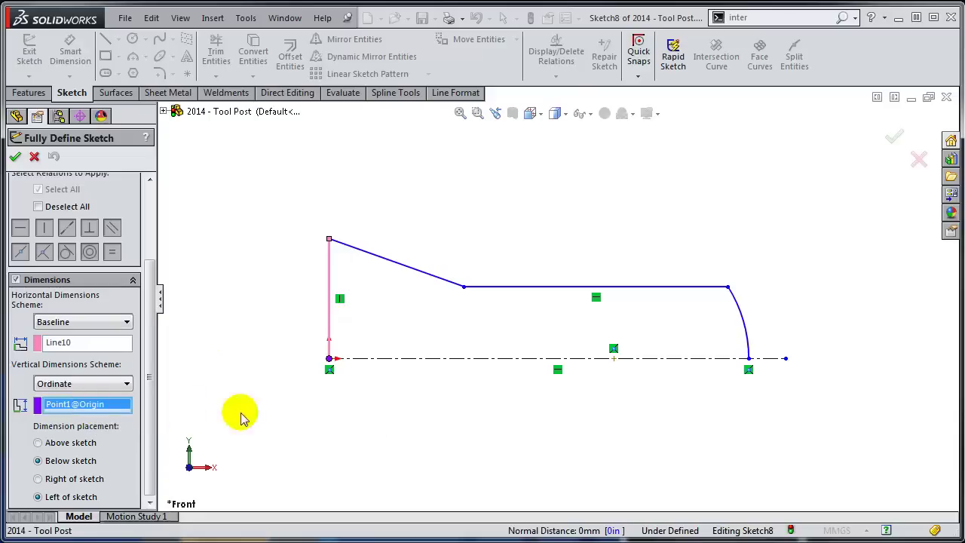
left_click(532, 360)
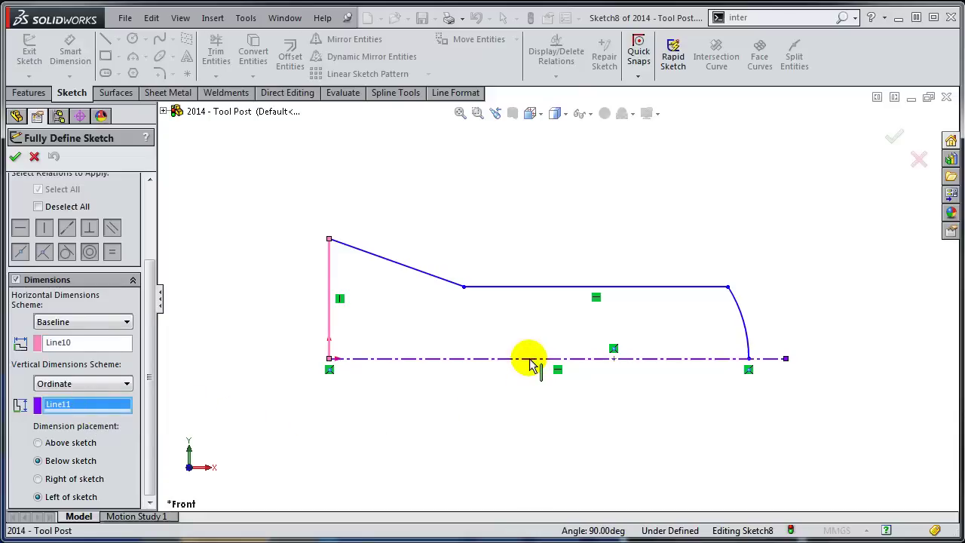
left_click(15, 158)
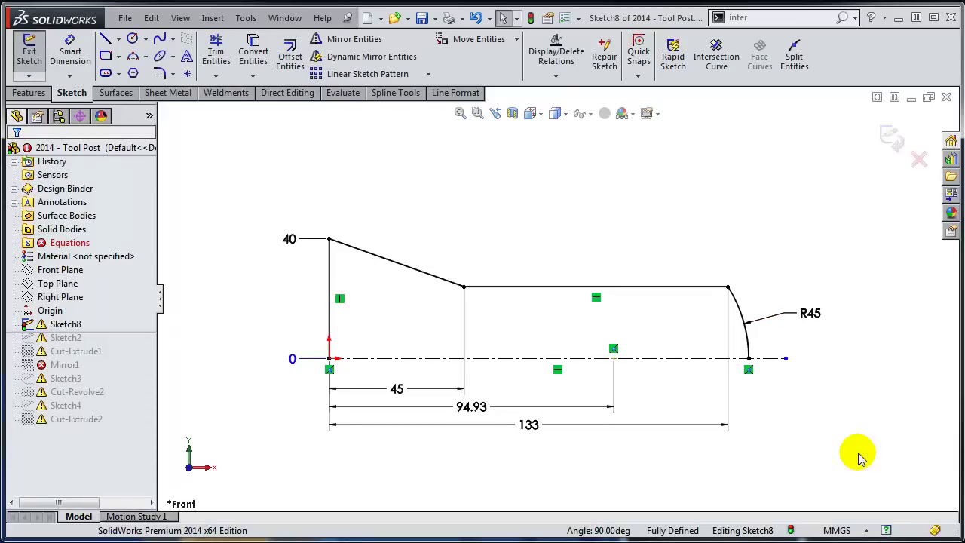
Step: Revolve the auto-closed Sketch8 profile 360 degrees into Revolve1
left_click(24, 92)
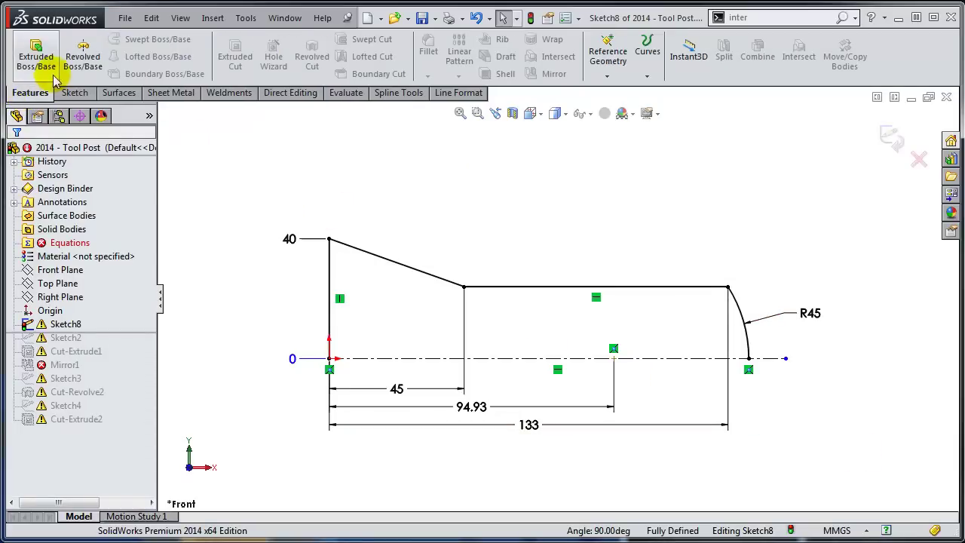
left_click(83, 60)
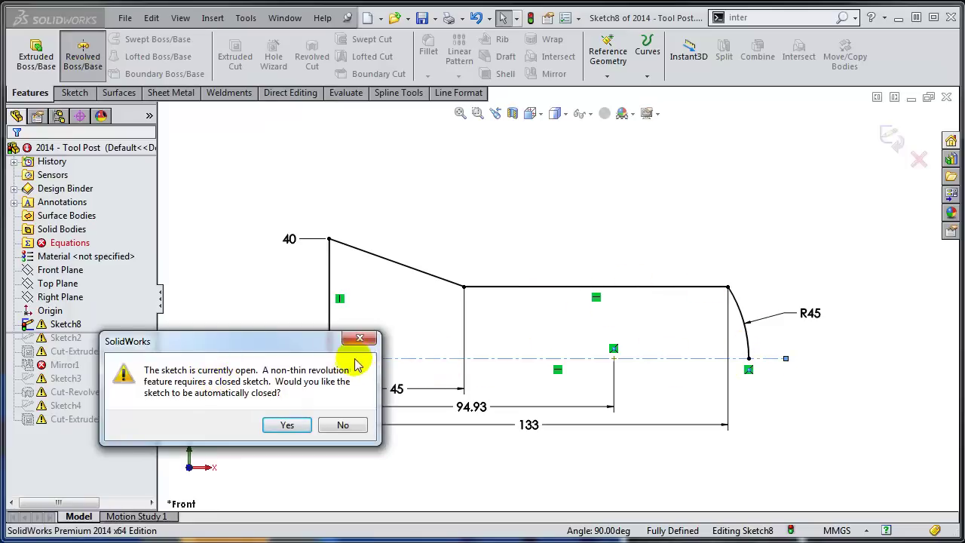
left_click(288, 427)
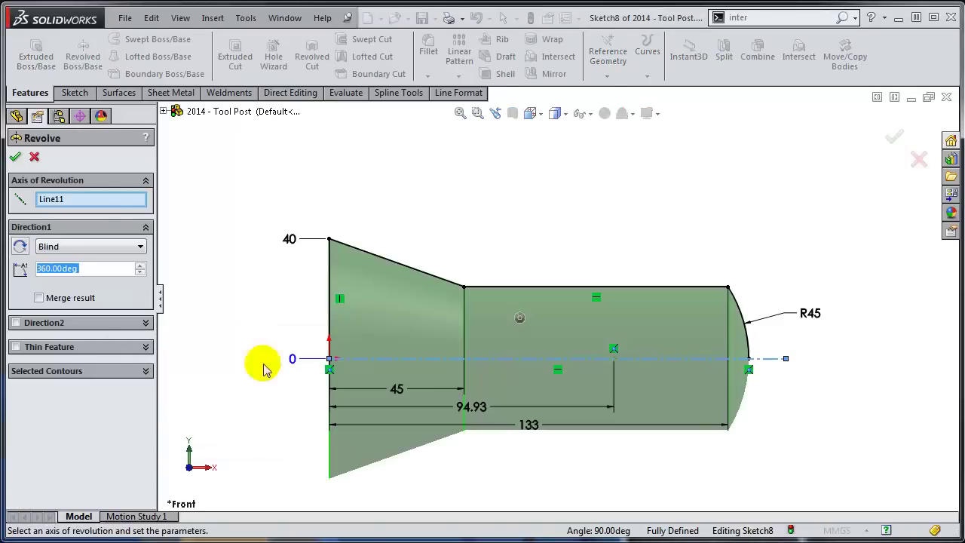
left_click(15, 156)
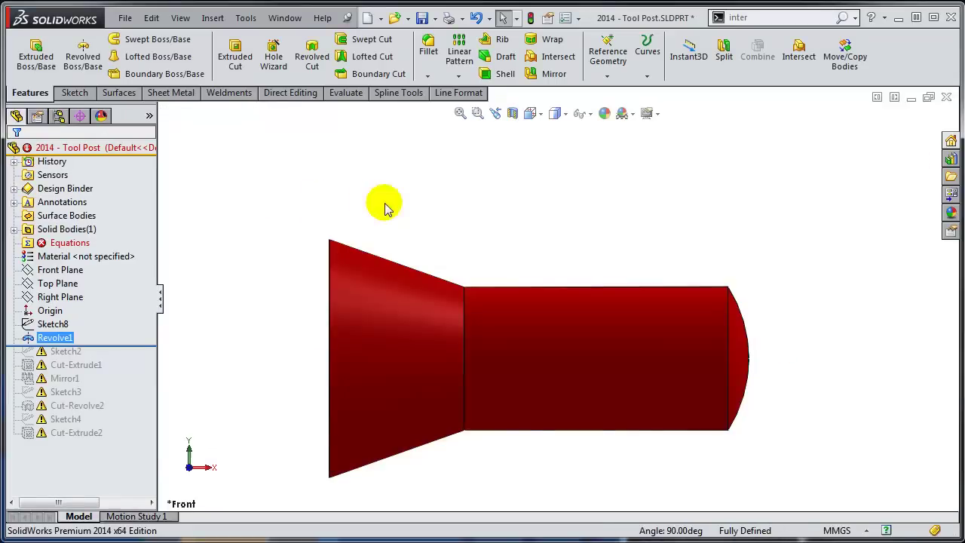
Step: Roll the model back to just before Sketch2 and start editing Sketch2
middle_click_drag(384, 205, 377, 256)
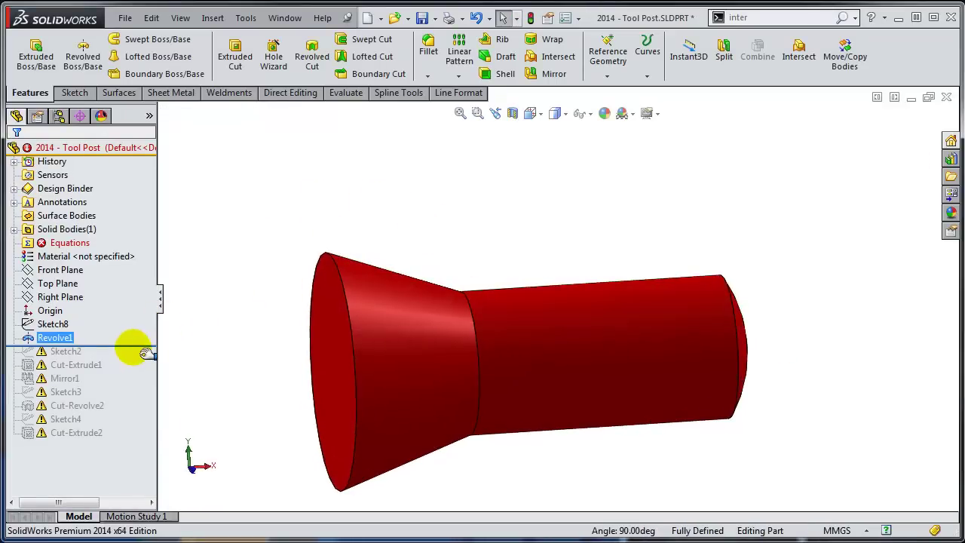
mouse_move(144, 353)
left_mouse_down()
mouse_move(133, 374)
mouse_move(136, 365)
left_mouse_up()
left_click(62, 352)
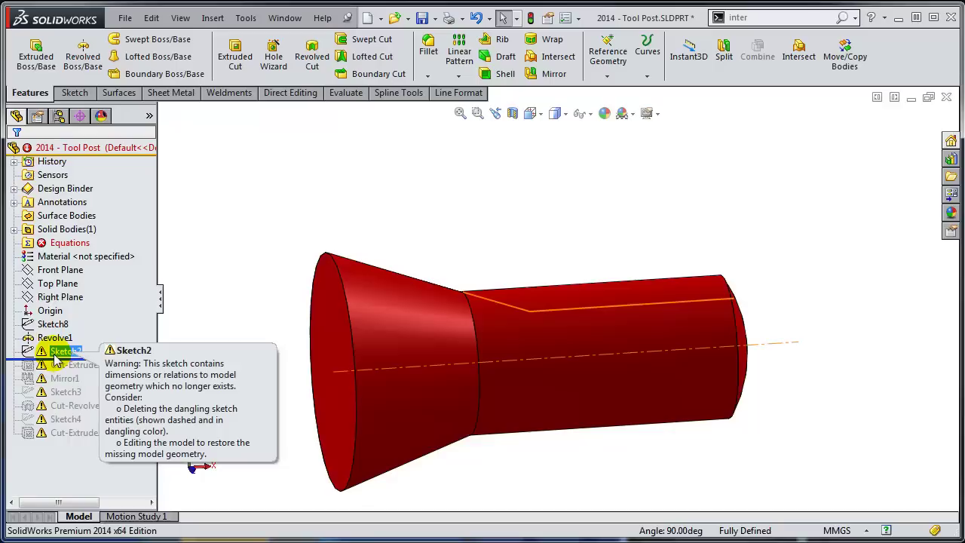
right_click(58, 359)
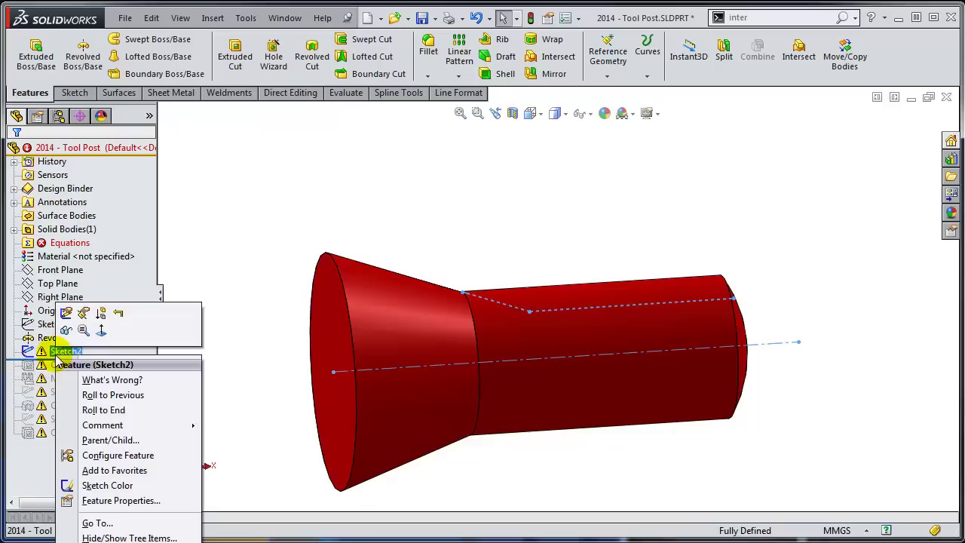
left_click(67, 313)
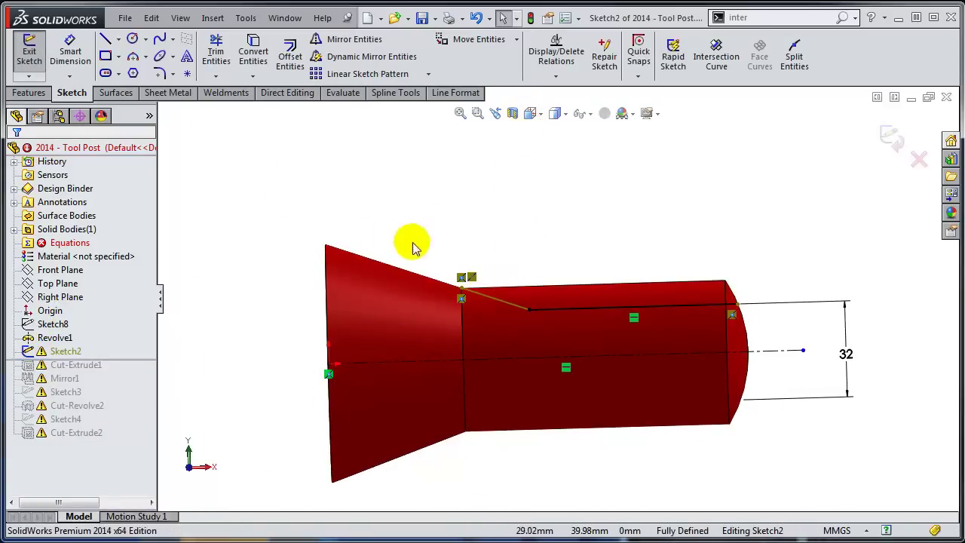
Step: Inspect Sketch2's sloped line and end points, then delete the corner point's dangling silhouette-edge relation
left_click(497, 306)
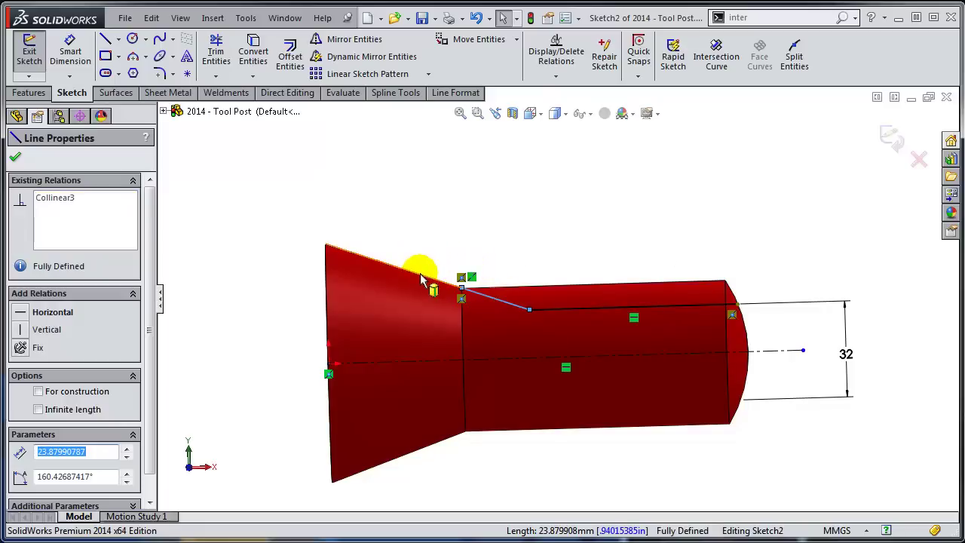
left_click(440, 203)
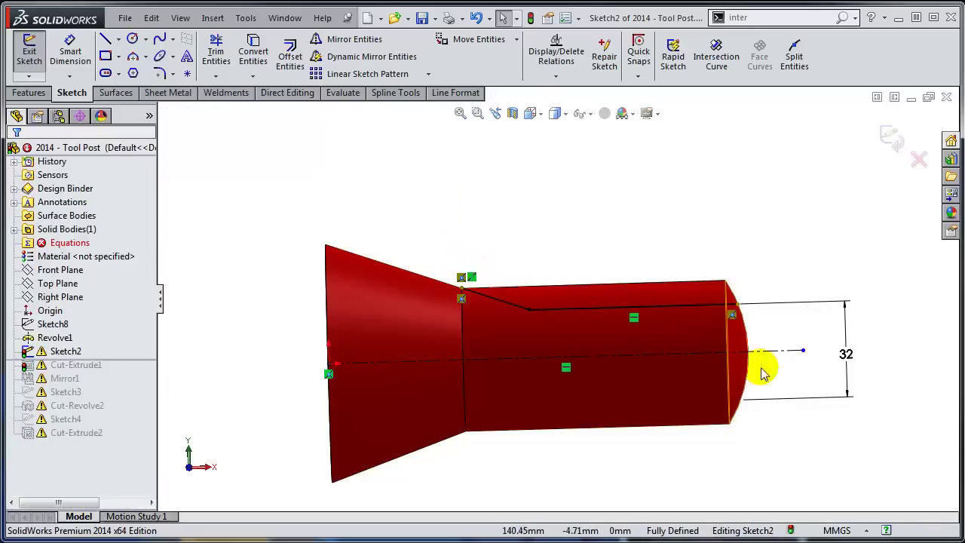
left_click(738, 308)
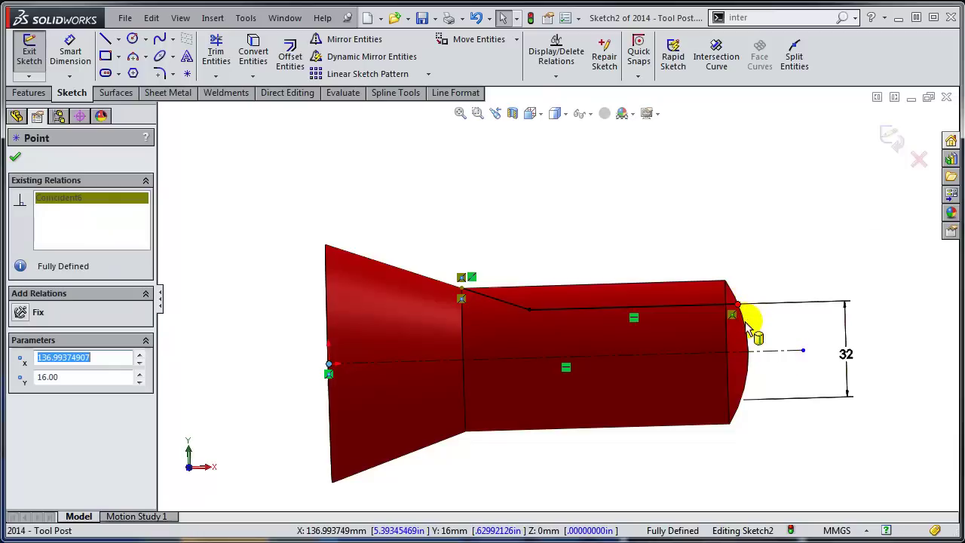
left_click(765, 452)
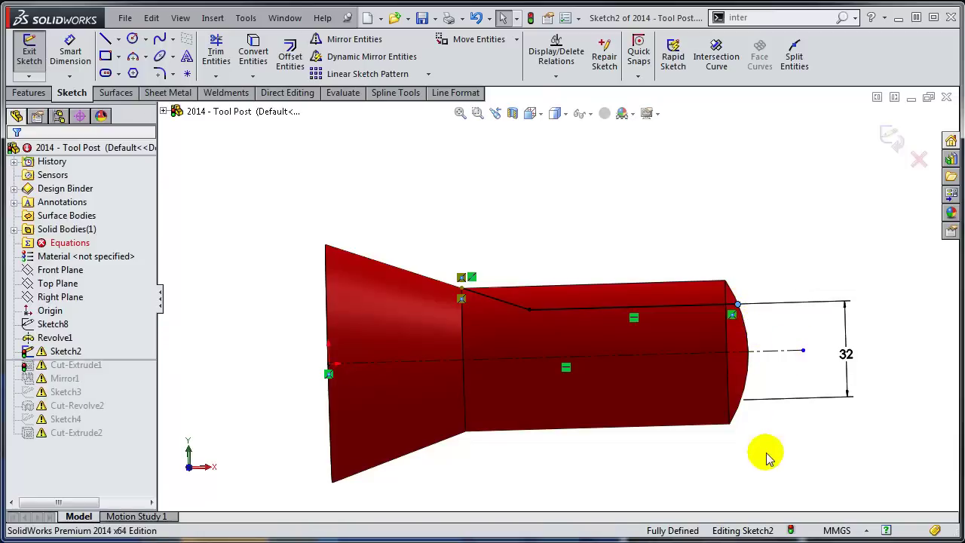
left_click(462, 286)
left_click_drag(462, 288, 443, 279)
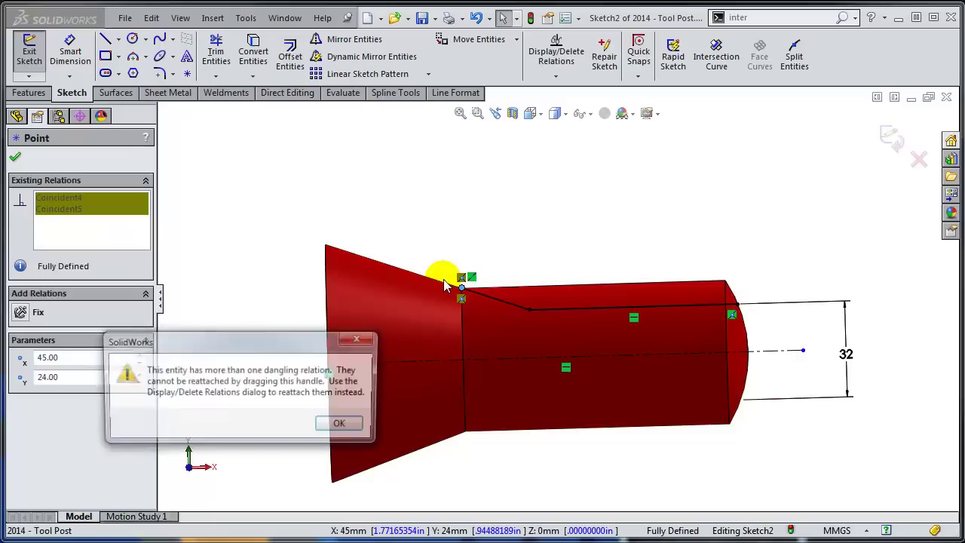
left_click(346, 424)
scroll(509, 276, "down", 4)
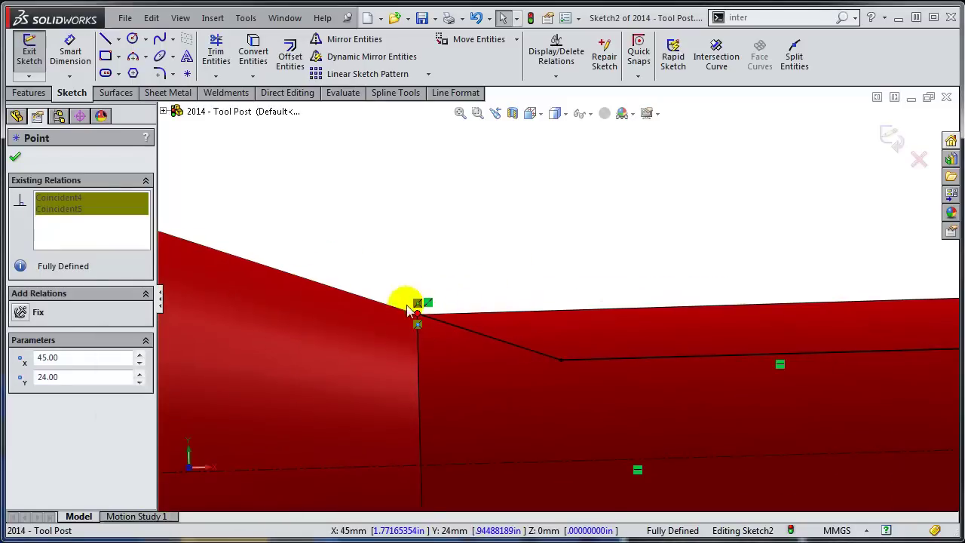
key("Delete")
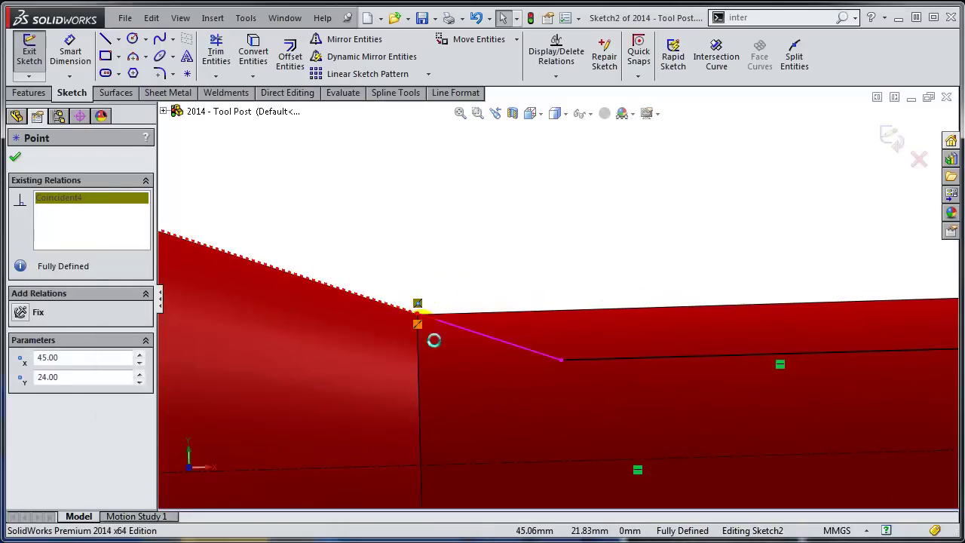
Step: Free the loose corner point by sliding it along the sloped line
left_click(419, 316)
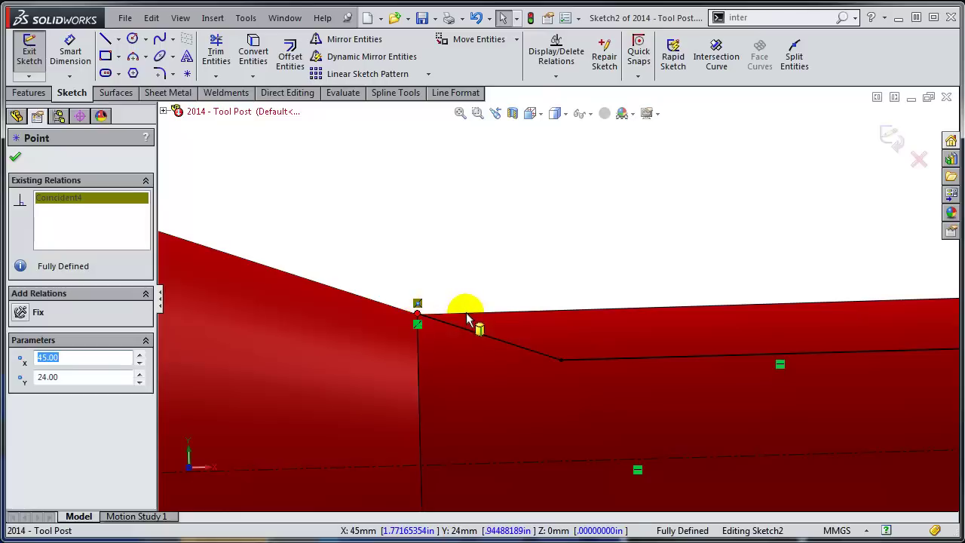
left_click(410, 230)
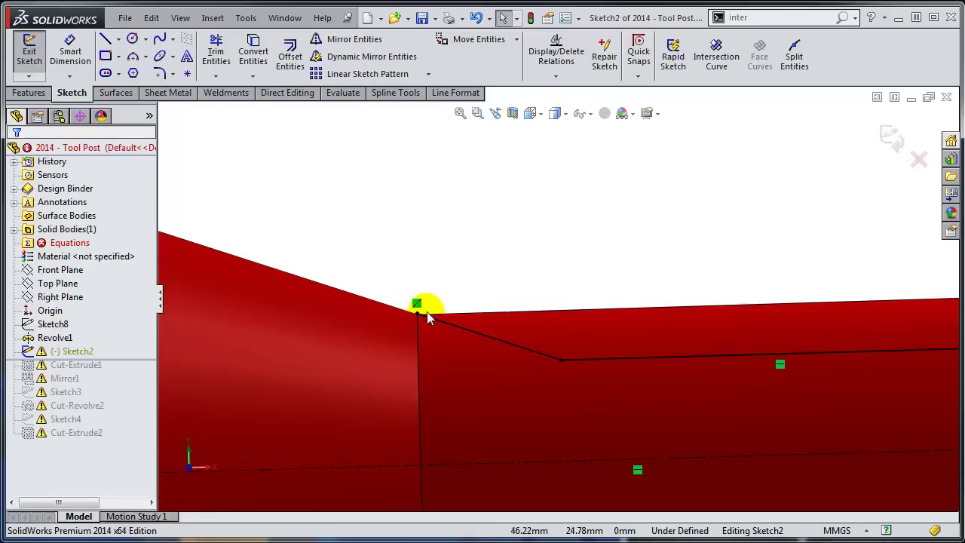
left_click_drag(418, 313, 465, 321)
key("Escape")
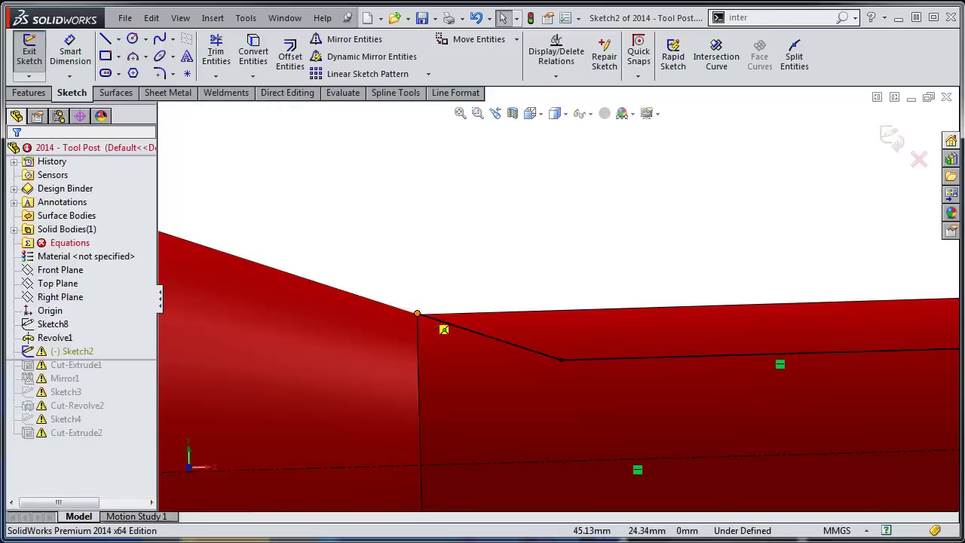
scroll(532, 309, "up", 2)
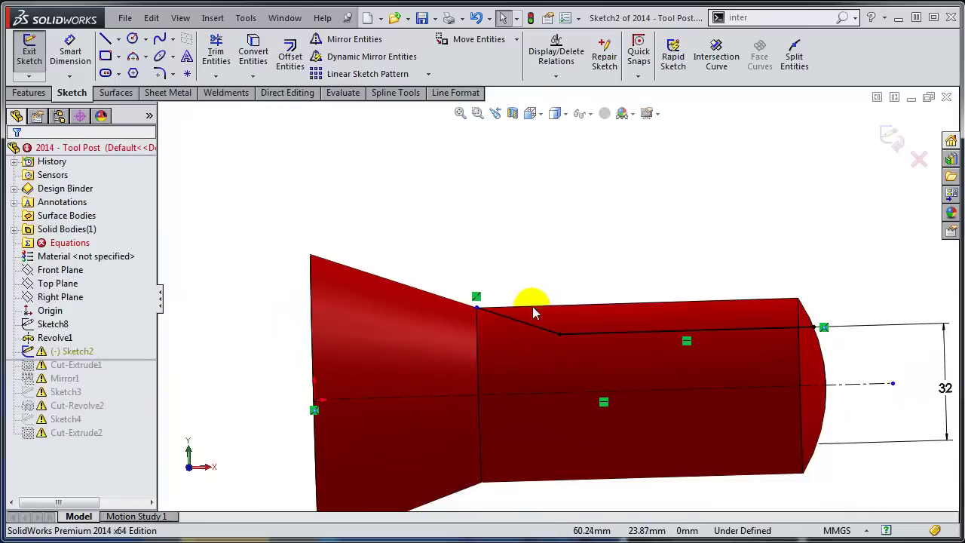
left_click(476, 308)
left_click(476, 325, "ctrl")
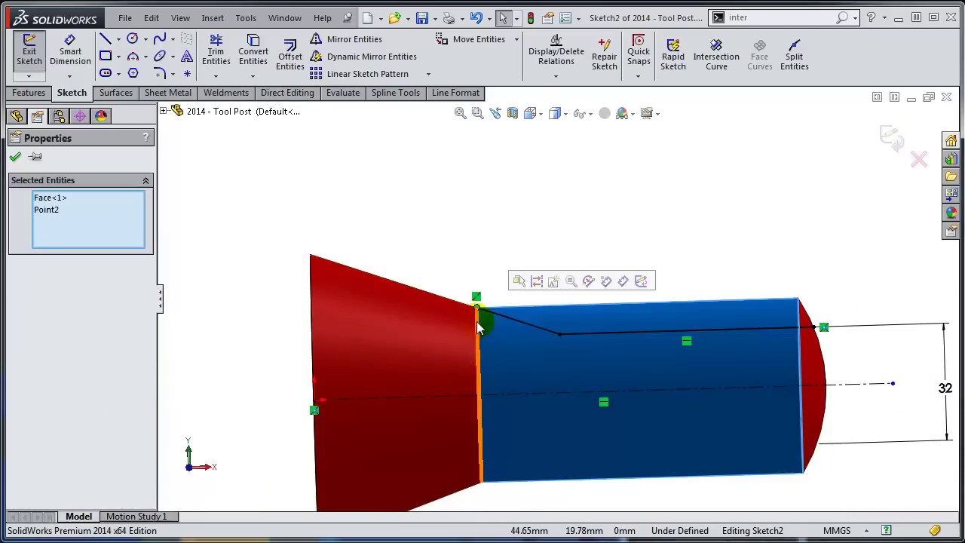
left_click(470, 291)
left_click(477, 308)
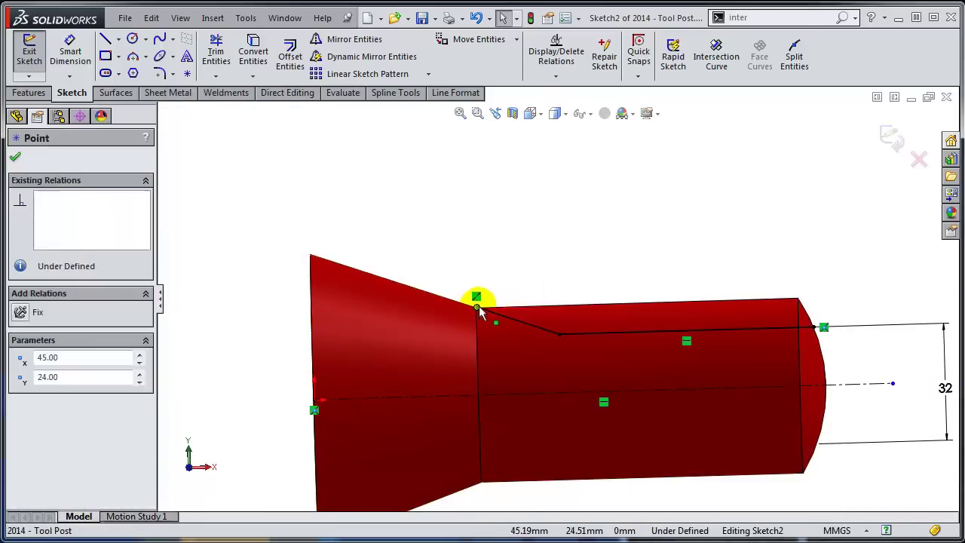
mouse_move(478, 309)
left_mouse_down()
mouse_move(515, 339)
mouse_move(498, 319)
left_mouse_up()
left_click(476, 255)
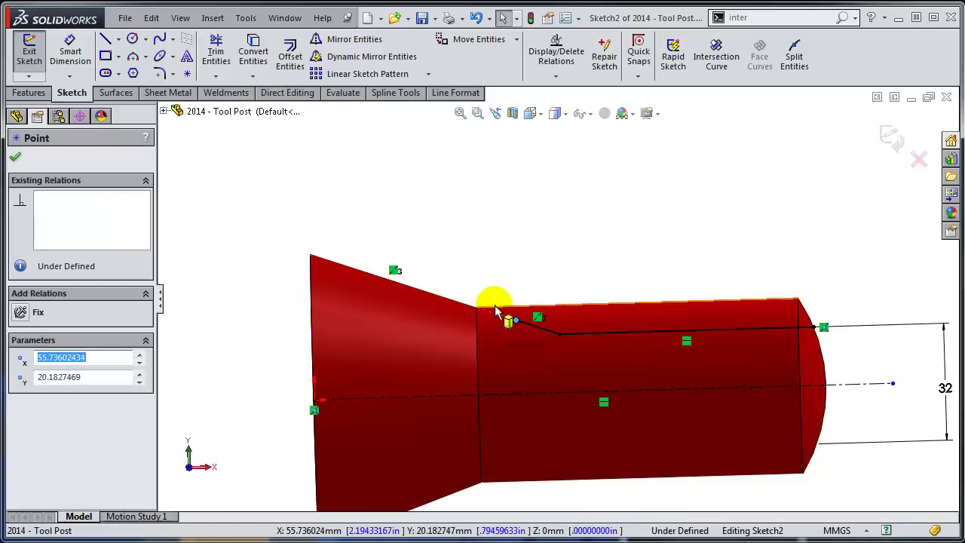
Step: Add an Intersection relation tying the corner point to the silhouette and shoulder edges, then exit Sketch2
left_click(476, 326, "ctrl")
left_click(478, 347, "ctrl")
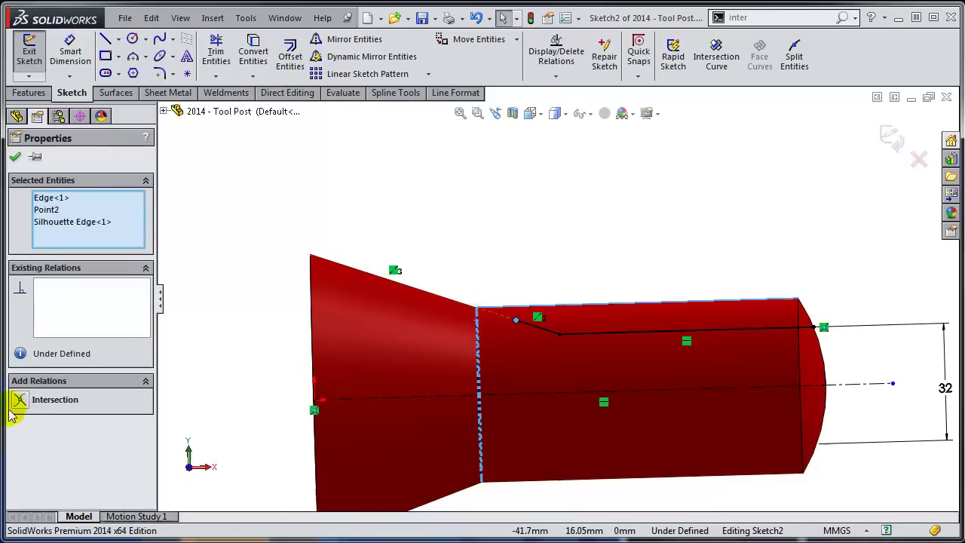
left_click(30, 400)
left_click(694, 294)
scroll(694, 285, "up", 3)
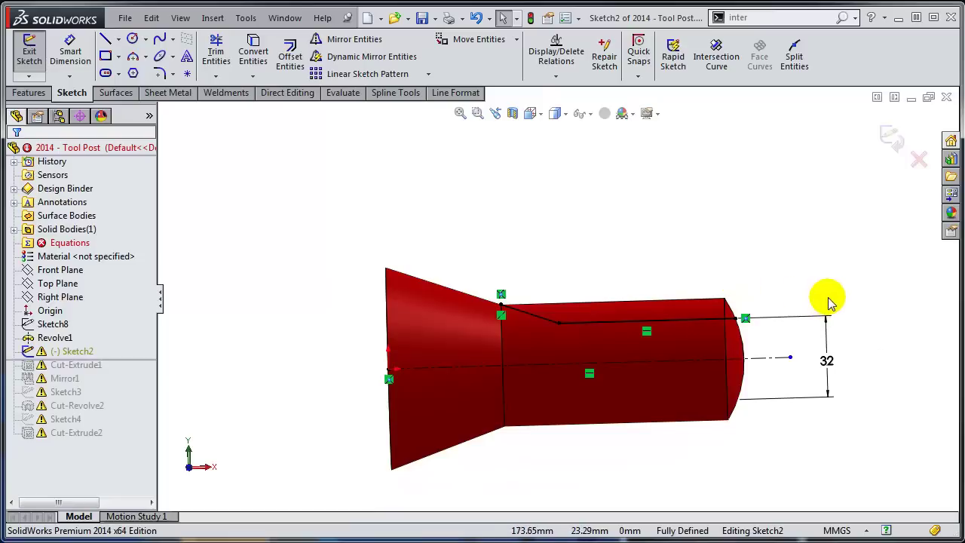
left_click(892, 137)
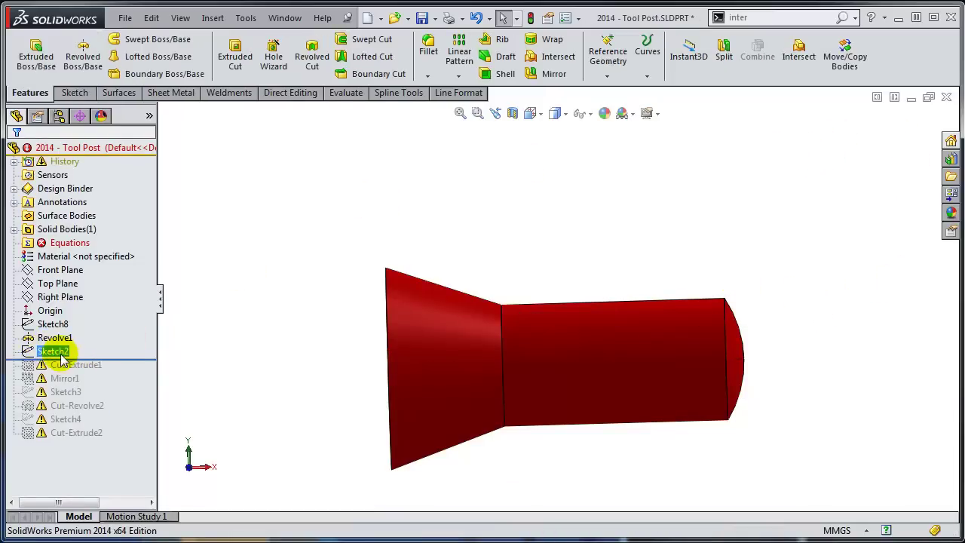
Step: Roll forward through Cut-Extrude1, Mirror1 and Sketch3, checking the mirrored flats on the shaft
left_click_drag(125, 368, 129, 380)
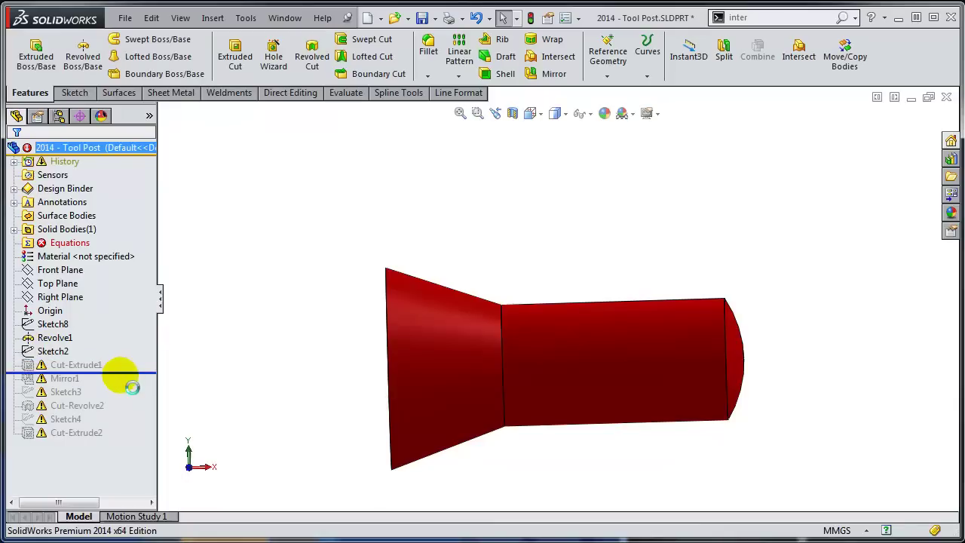
left_click(73, 367)
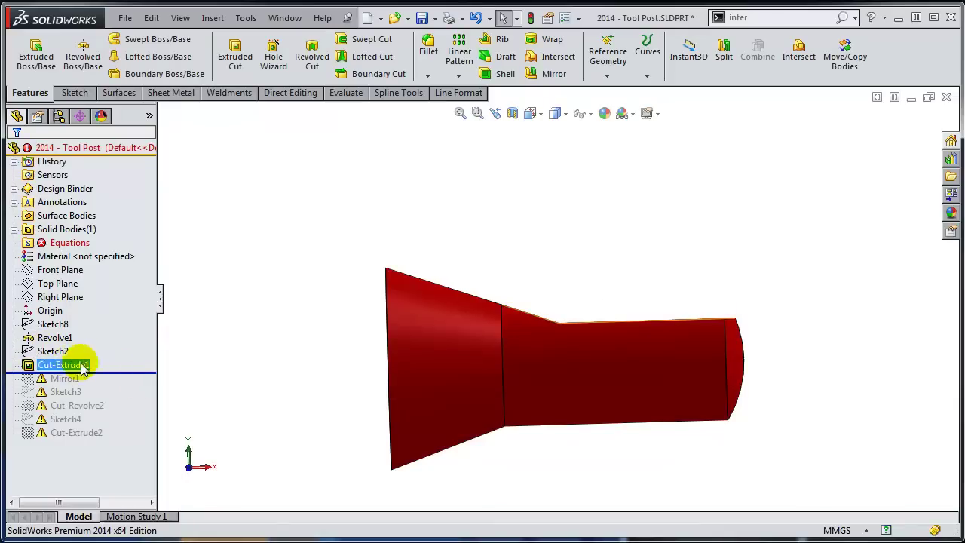
left_click(121, 375)
left_click_drag(119, 374, 121, 387)
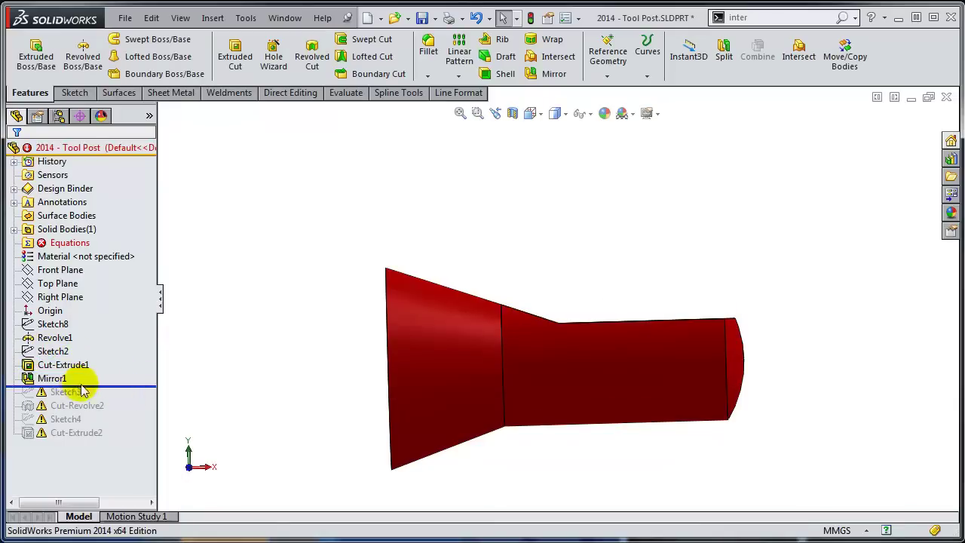
mouse_move(474, 463)
middle_mouse_down()
mouse_move(482, 490)
mouse_move(475, 473)
middle_mouse_up()
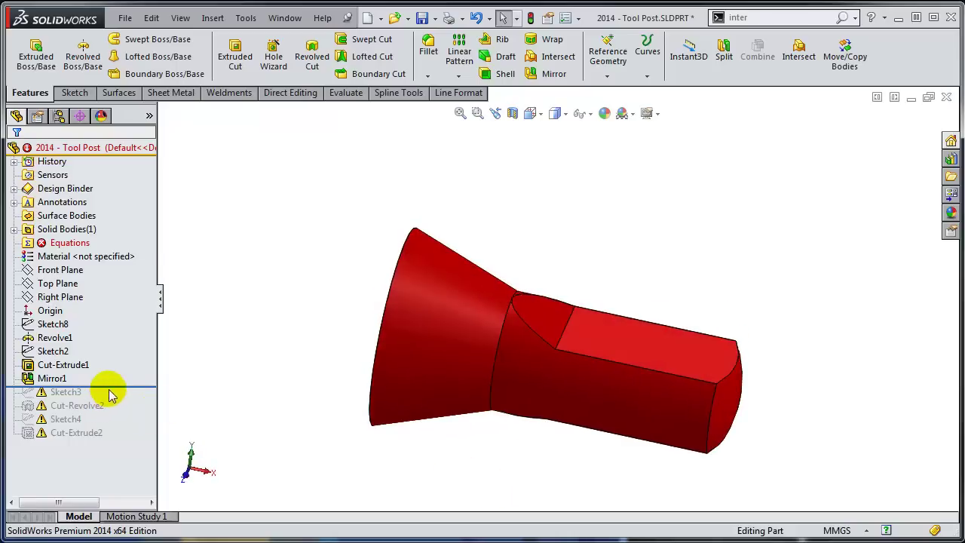
left_click_drag(109, 389, 113, 401)
left_click(62, 393)
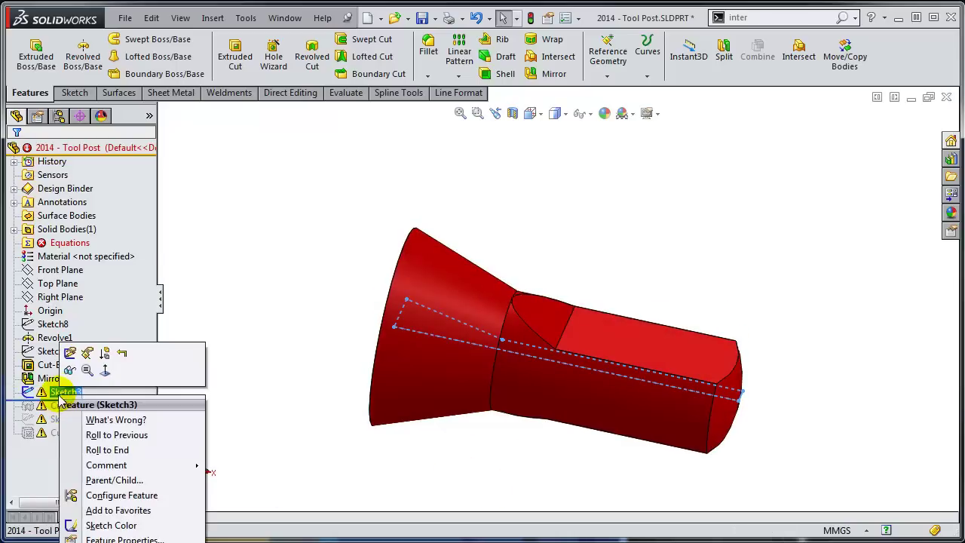
Step: Edit Sketch3 in Normal To view and reattach the first 16 mm dimension to the cylinder's top edge
left_click(70, 352)
key("space")
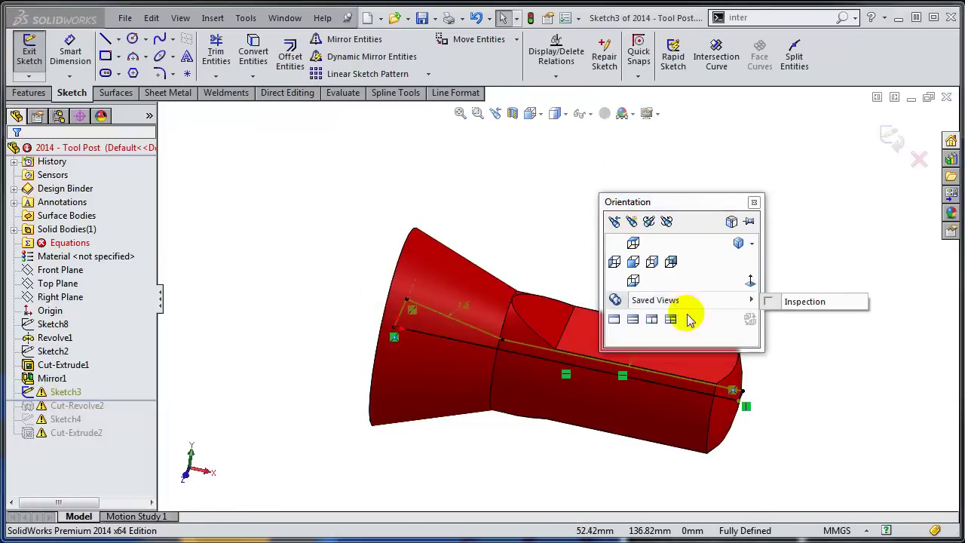
left_click(749, 280)
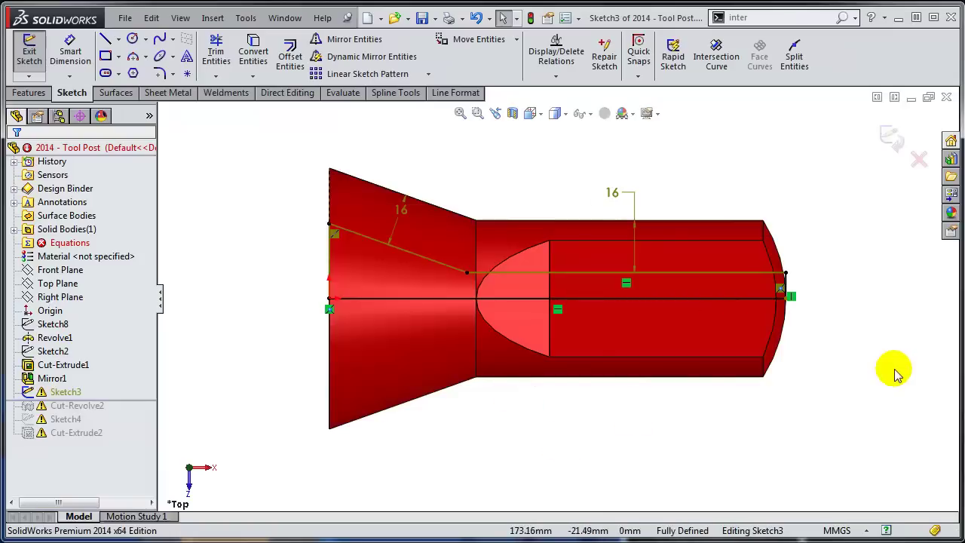
left_click(612, 192)
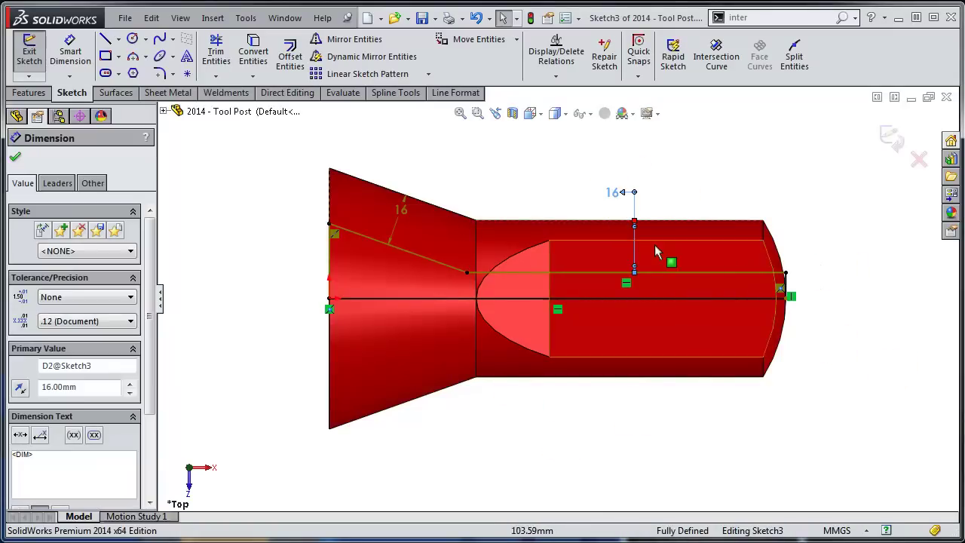
left_click(636, 217)
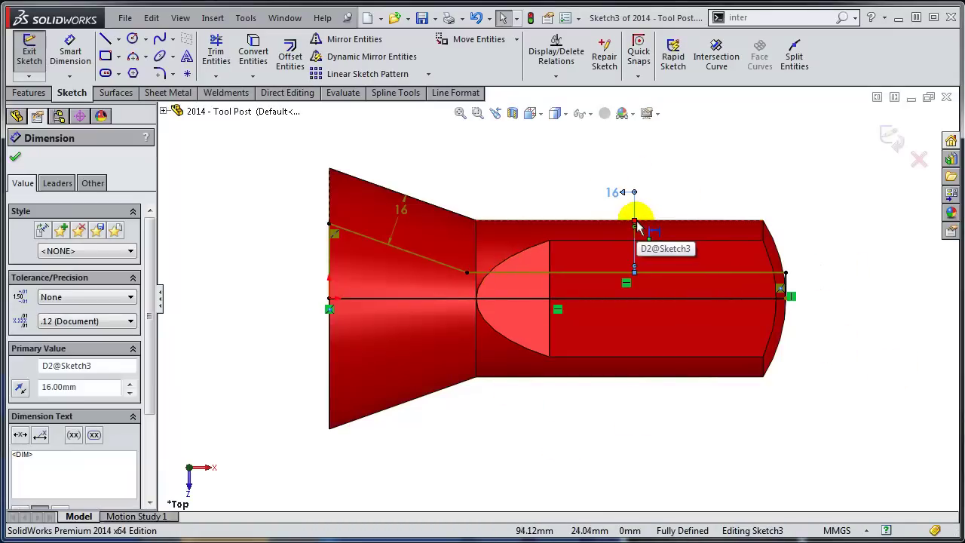
left_click_drag(635, 224, 681, 221)
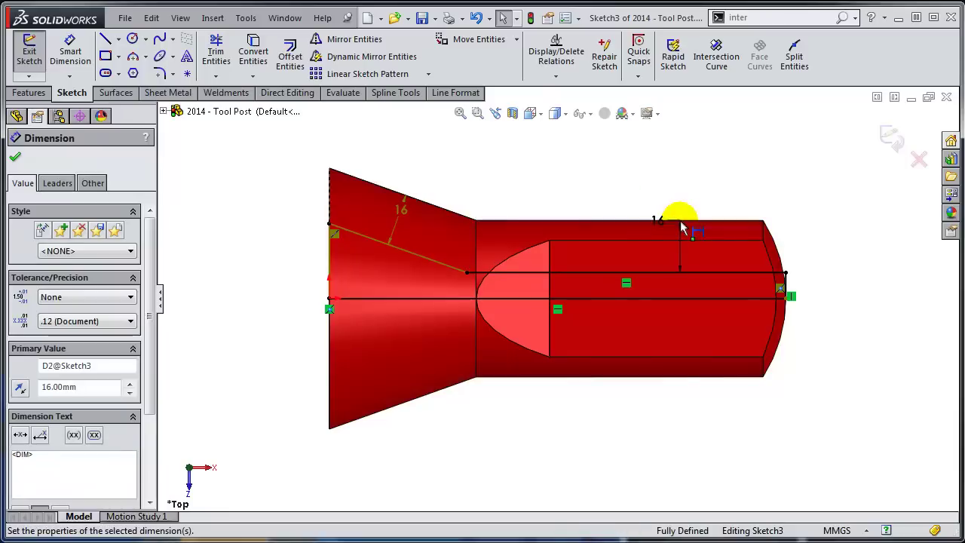
left_click_drag(404, 212, 445, 215)
left_click(511, 177)
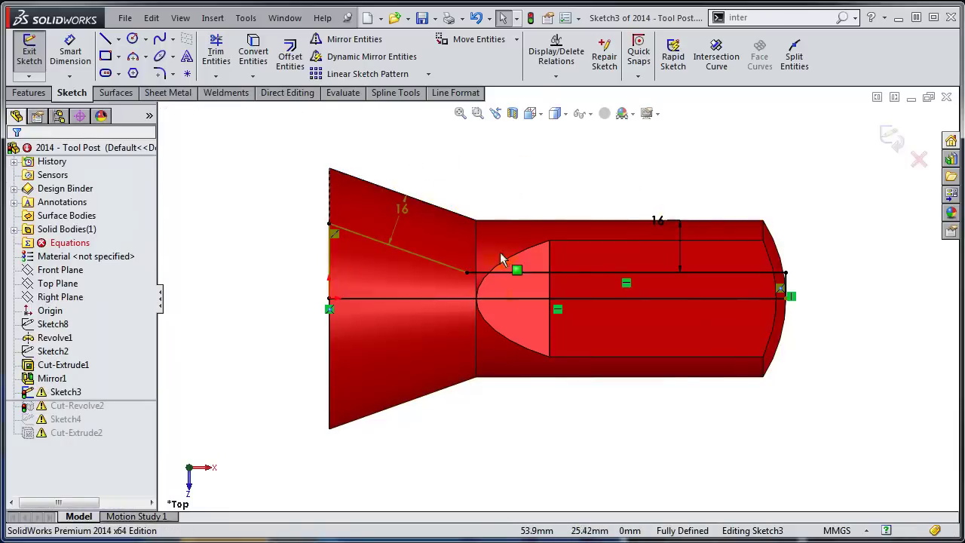
Step: Check the cone-edge lines' relations and reattach the angled 16 mm dimension to the cone edge
left_click(334, 235)
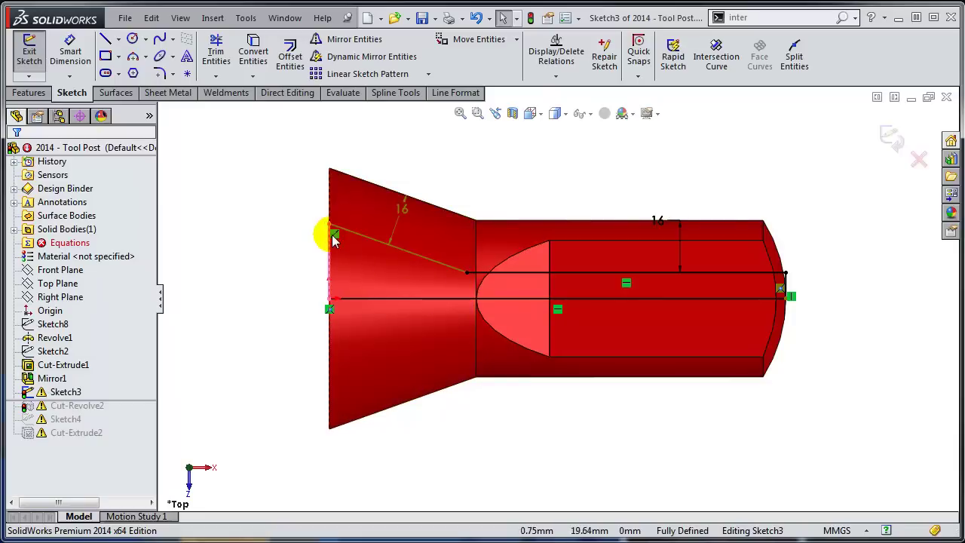
left_click(330, 277)
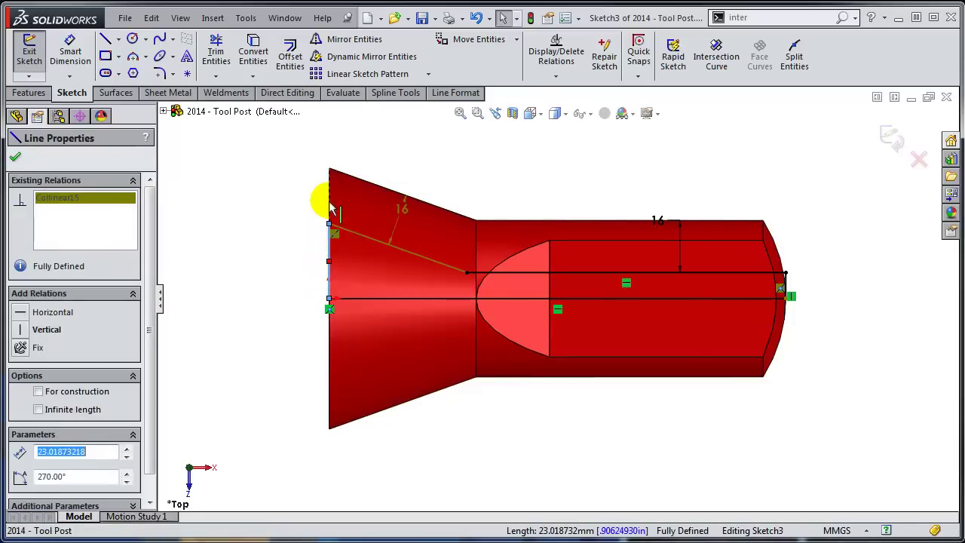
left_click(835, 500)
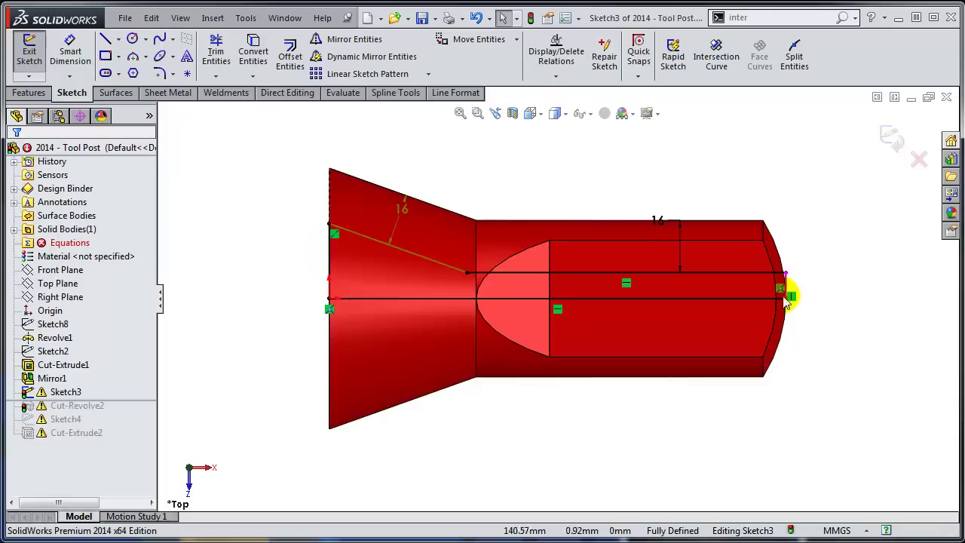
left_click(413, 252)
left_click(85, 197)
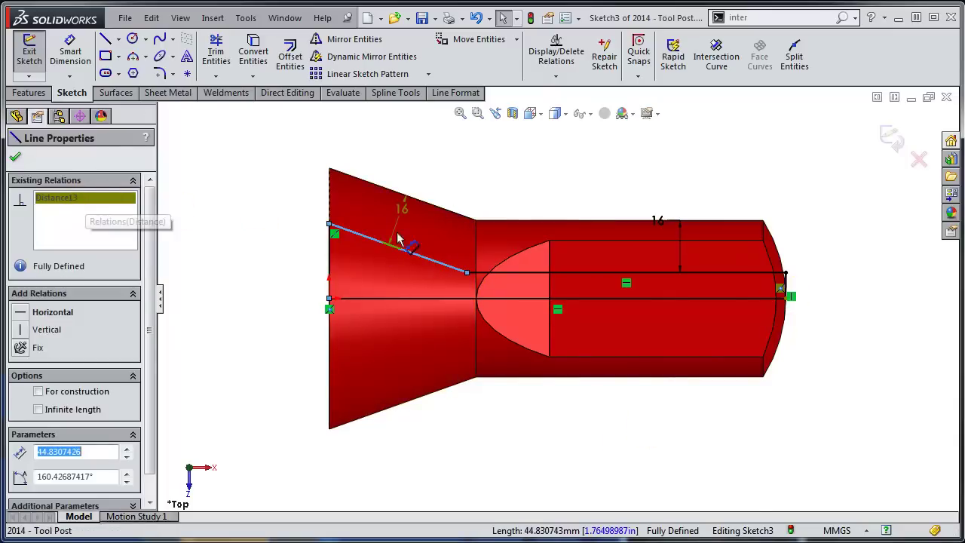
left_click(405, 208)
left_click_drag(408, 200, 445, 211)
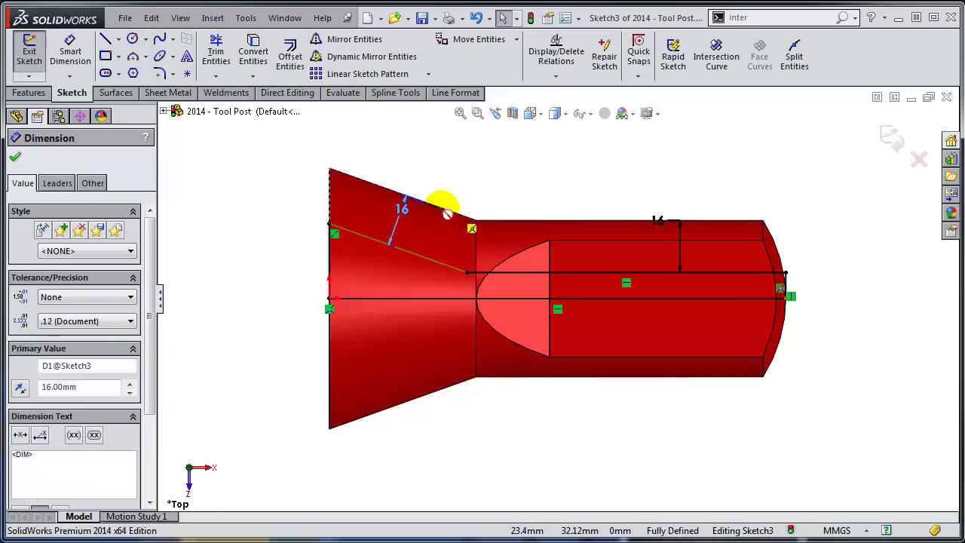
left_click(471, 162)
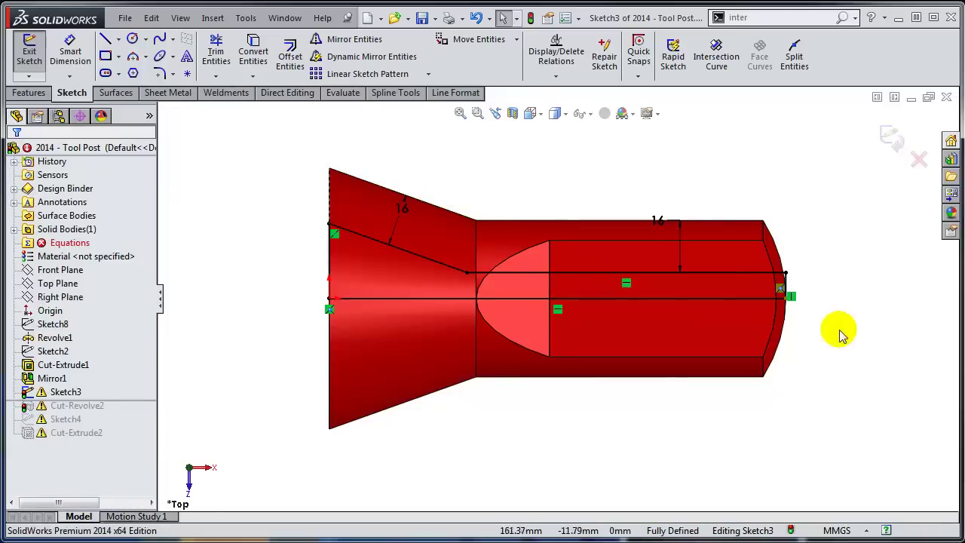
Step: Confirm in Display/Delete Relations that no dangling relations remain, then exit Sketch3
left_click(786, 299)
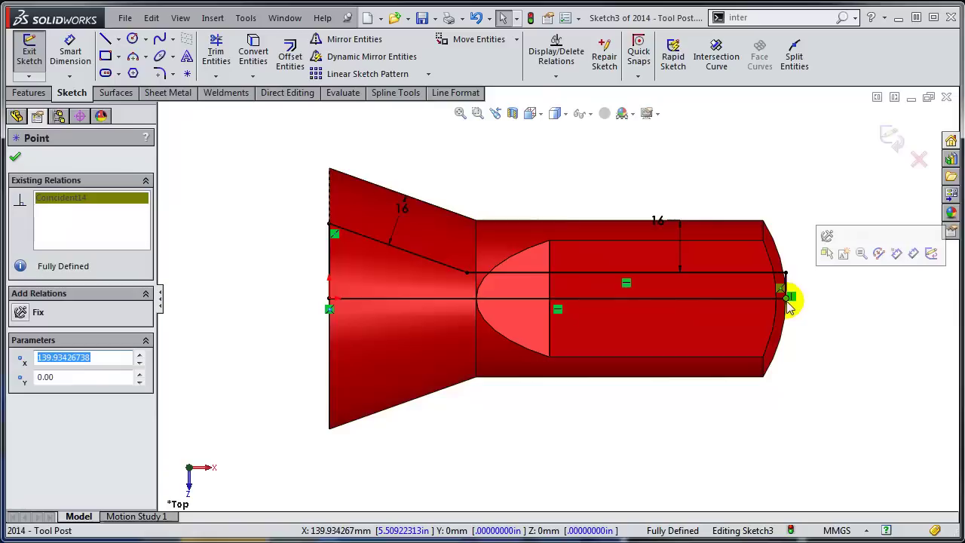
left_click_drag(789, 306, 793, 324)
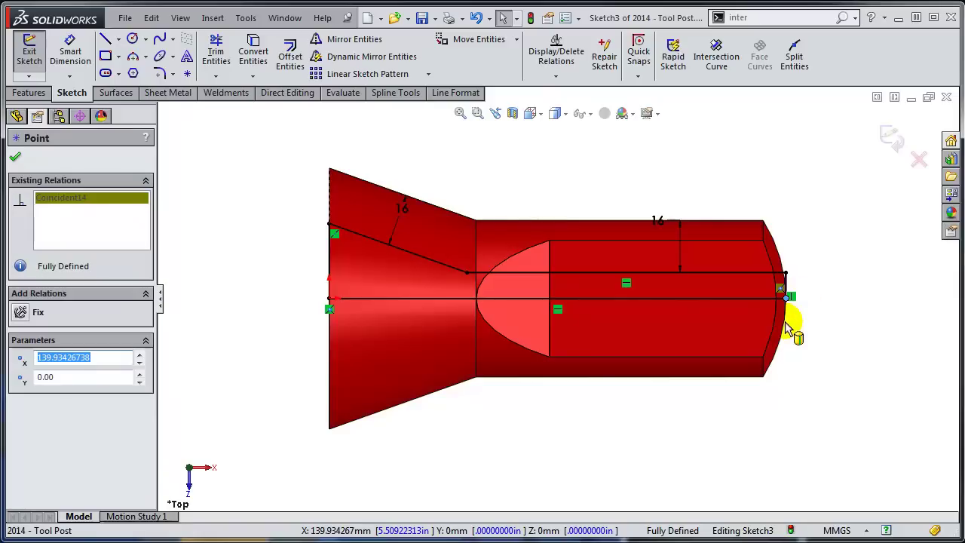
left_click(867, 420)
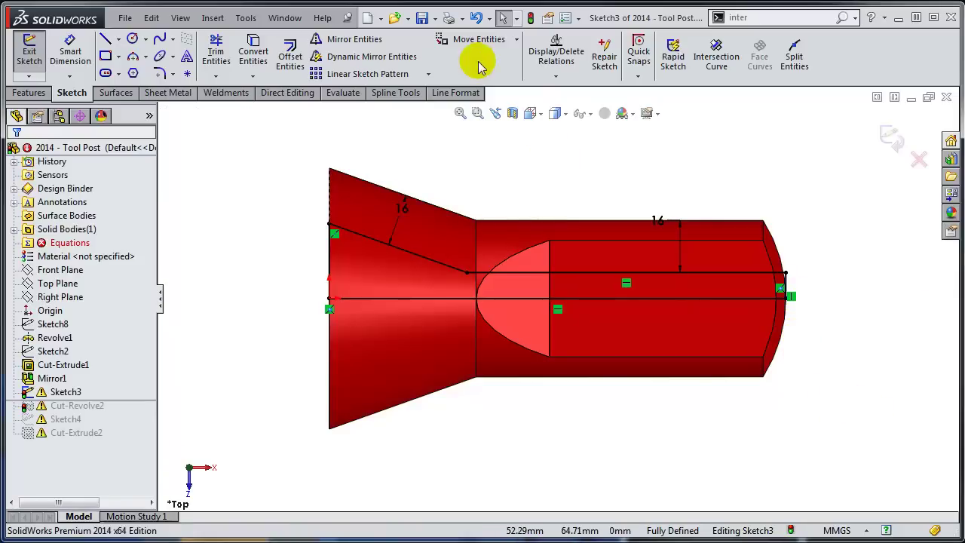
left_click(557, 52)
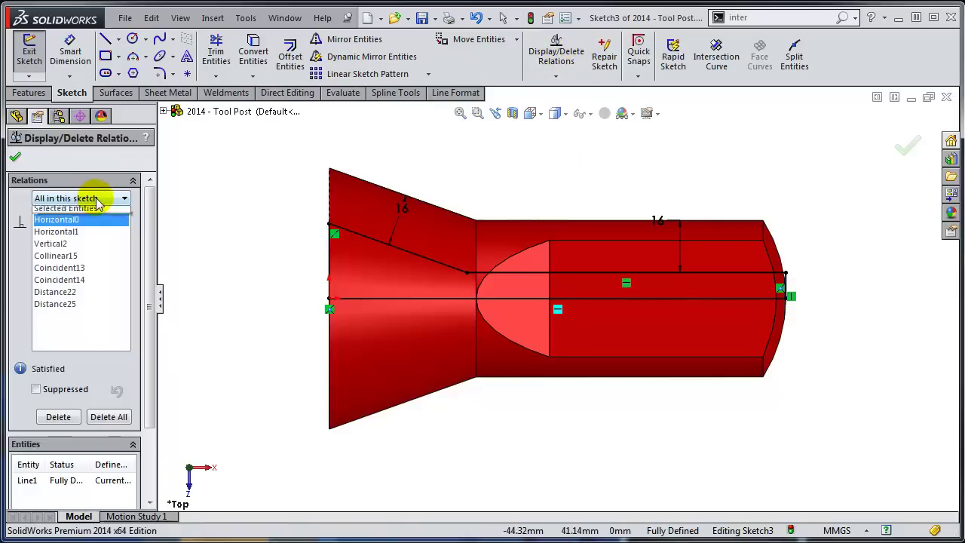
left_click(95, 198)
left_click(72, 218)
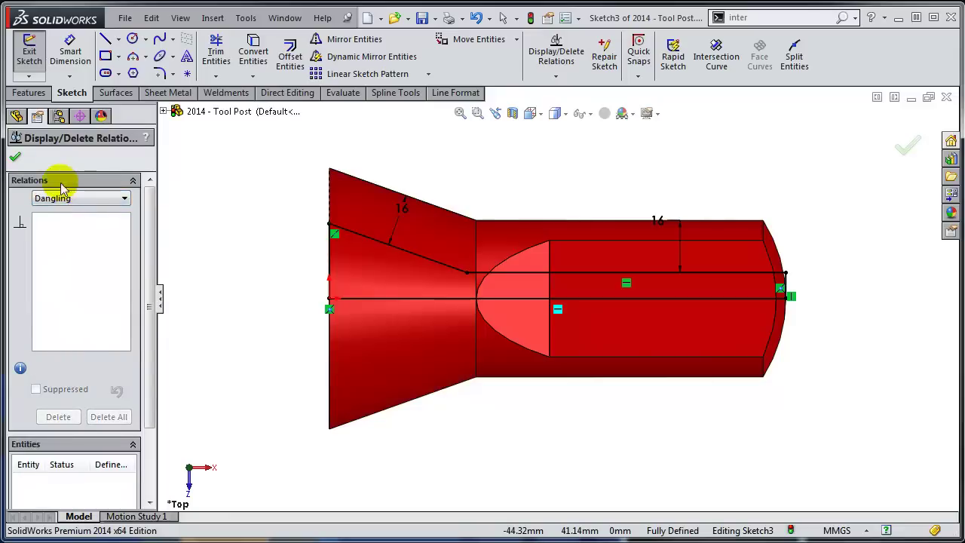
left_click(16, 156)
left_click(887, 142)
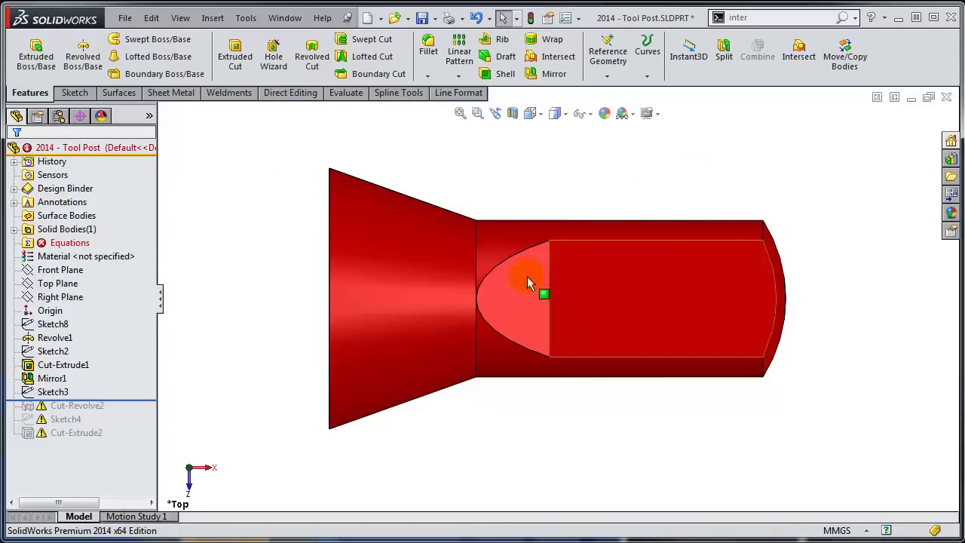
Step: Roll forward through Cut-Revolve2, Sketch4 and Cut-Extrude2 and check the rectangular slot
middle_click_drag(581, 306, 350, 338)
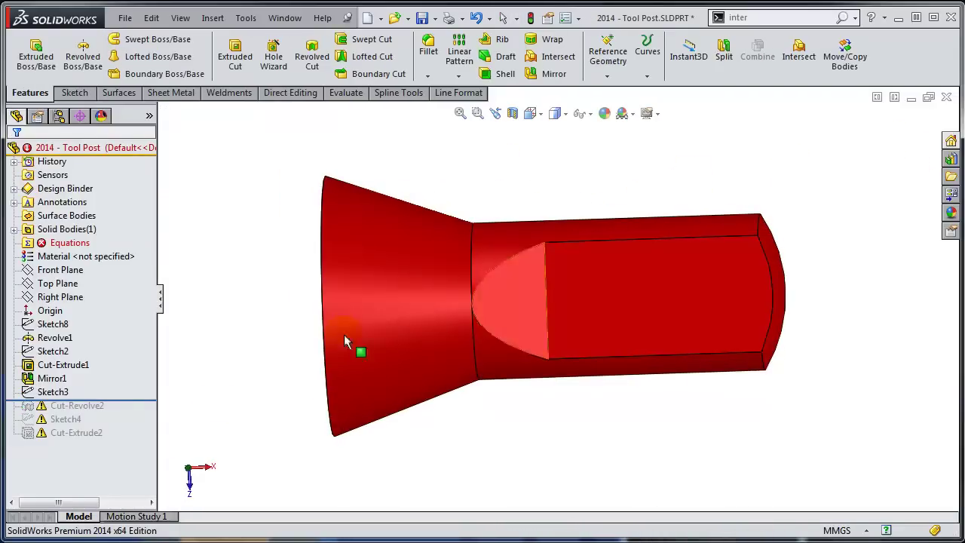
left_click_drag(144, 407, 129, 415)
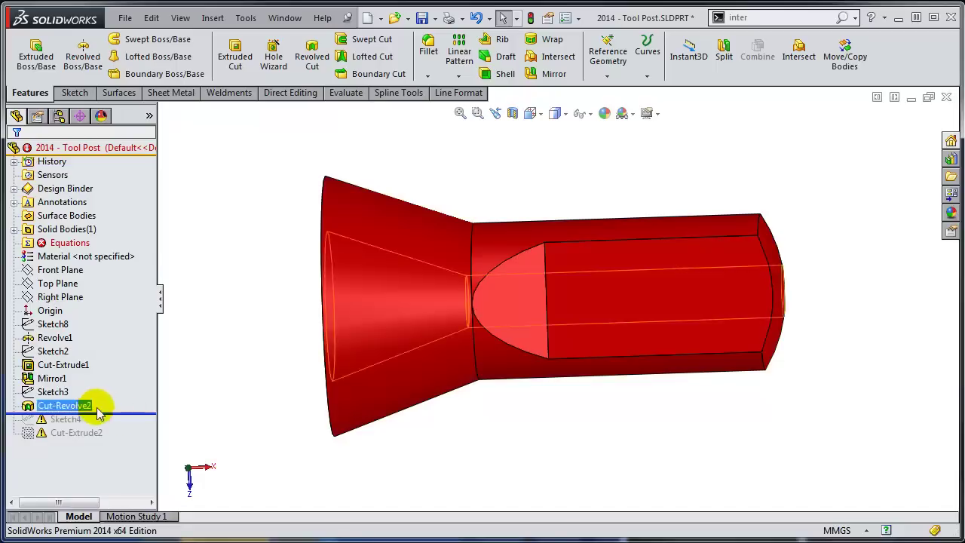
middle_click_drag(539, 334, 414, 341)
mouse_move(143, 420)
left_mouse_down()
mouse_move(134, 415)
mouse_move(134, 445)
left_mouse_up()
middle_click_drag(578, 387, 449, 350)
Step: Delete the broken D3@Boss-Extrude1 equation in Manage Equations and close the manager
right_click(74, 243)
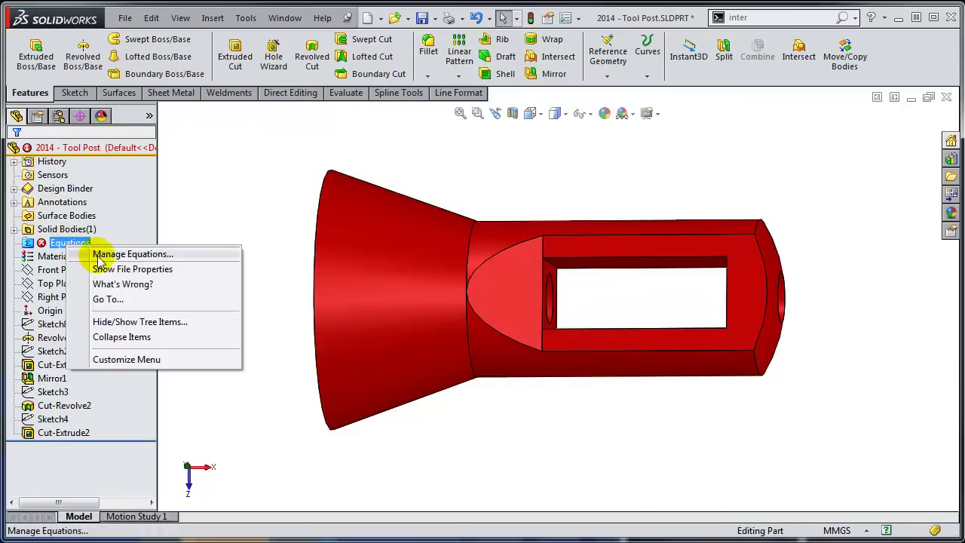
left_click(99, 257)
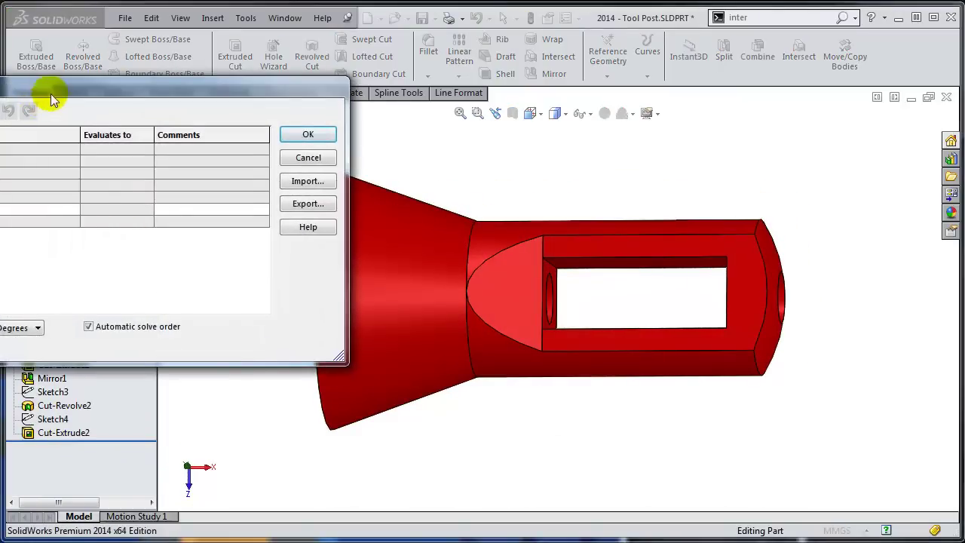
left_click_drag(53, 100, 492, 103)
right_click(201, 217)
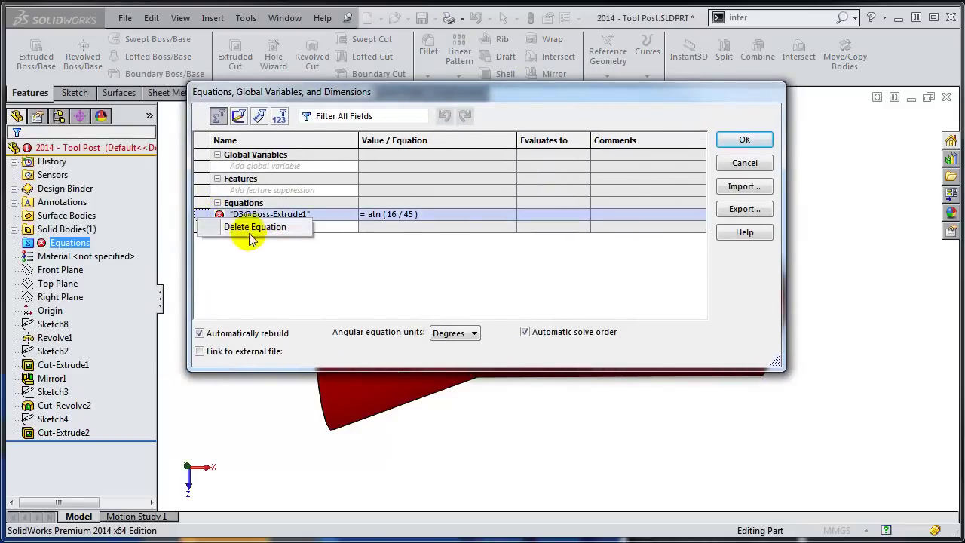
left_click(252, 228)
key("Return")
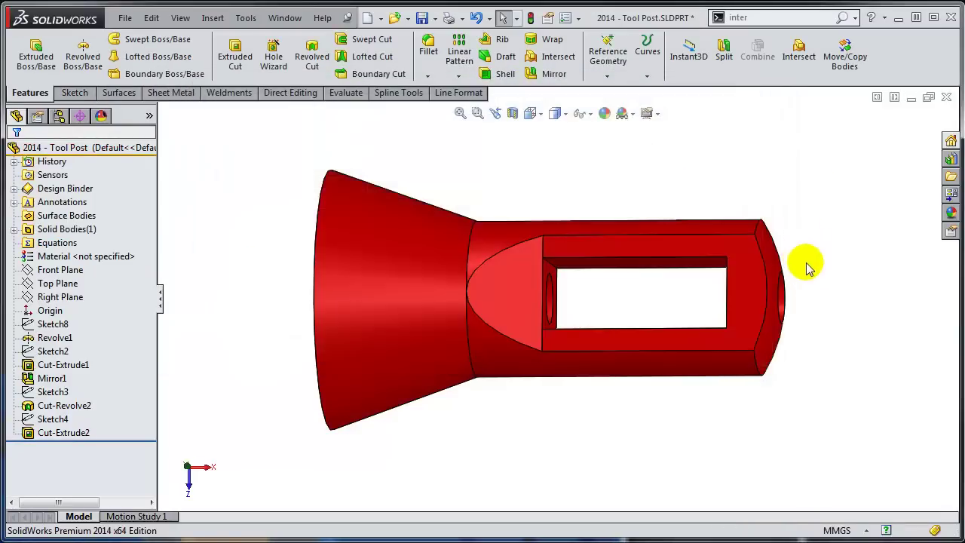
middle_click_drag(478, 357, 596, 262)
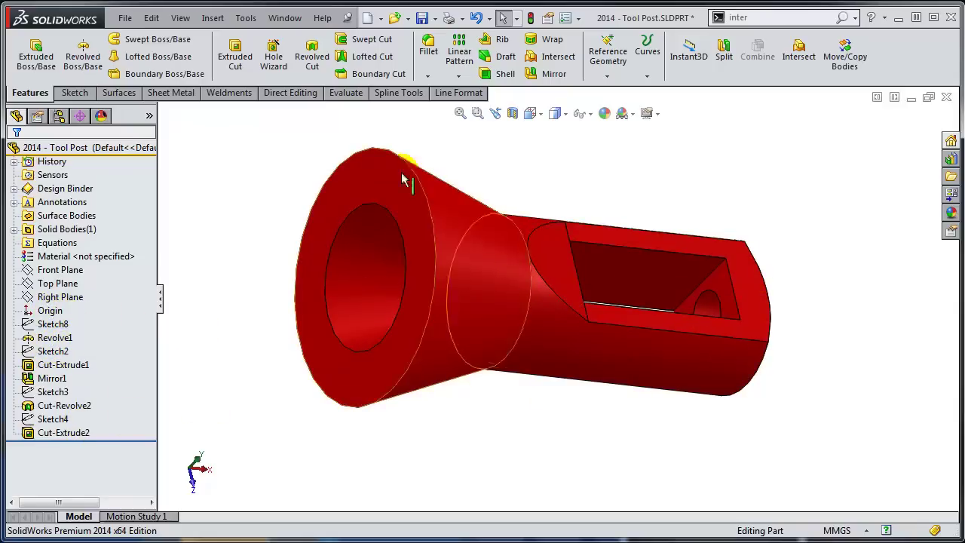
middle_click_drag(441, 269, 507, 295)
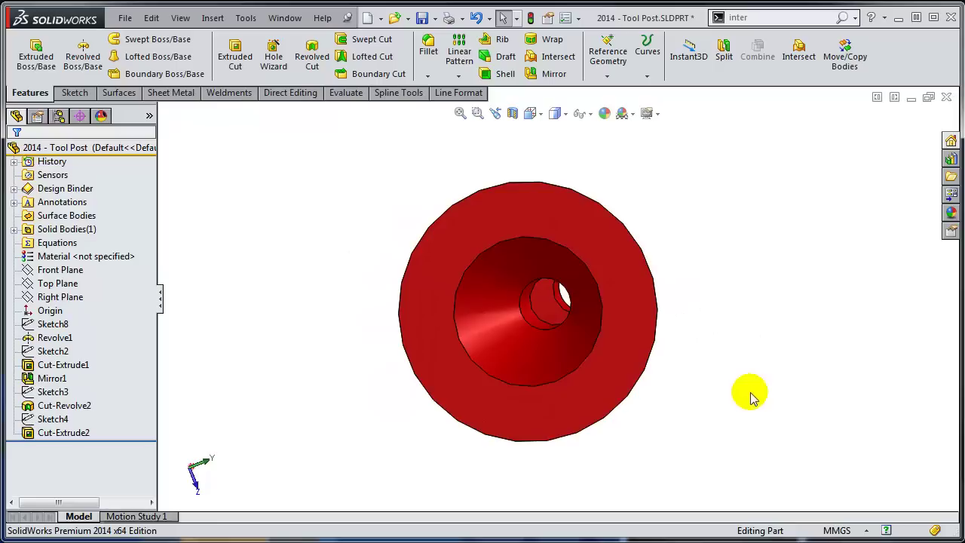
middle_click_drag(748, 392, 729, 383)
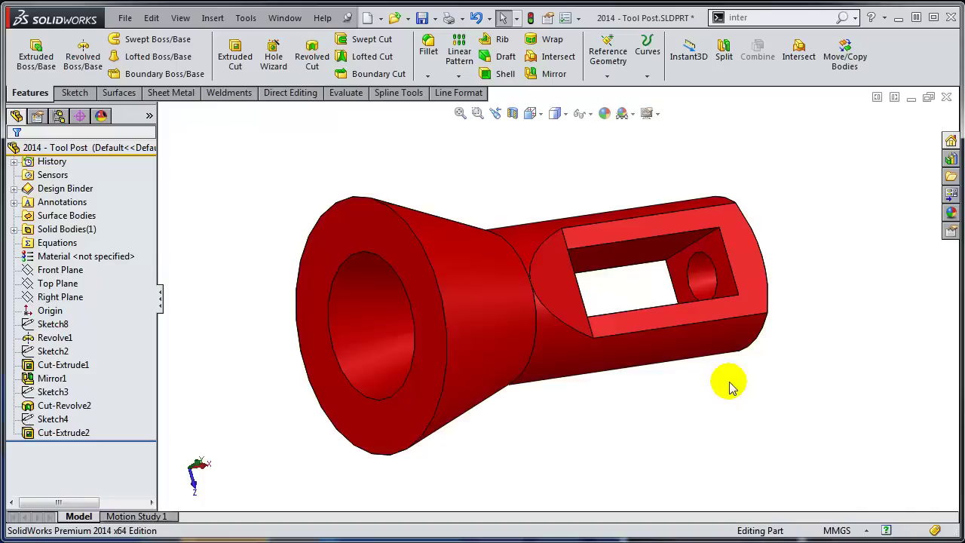
left_click(71, 147)
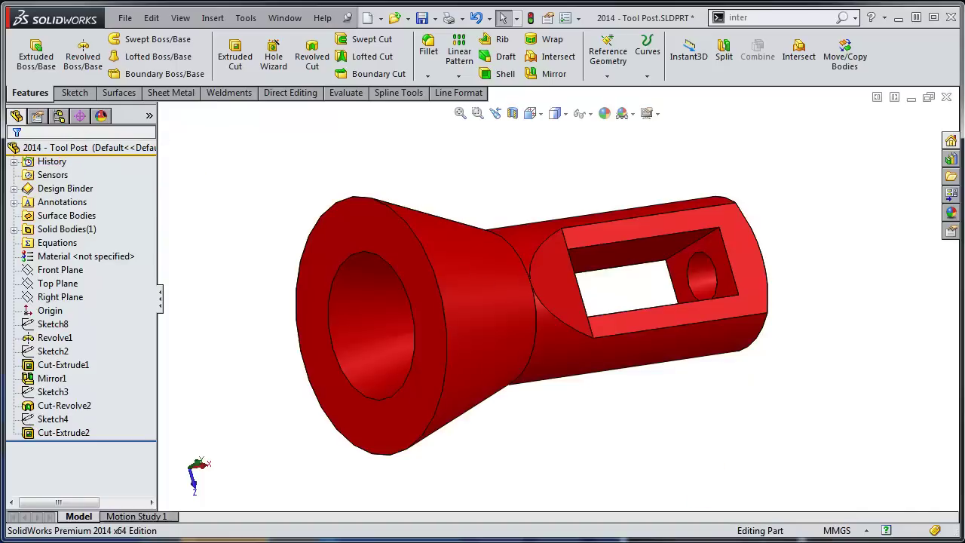